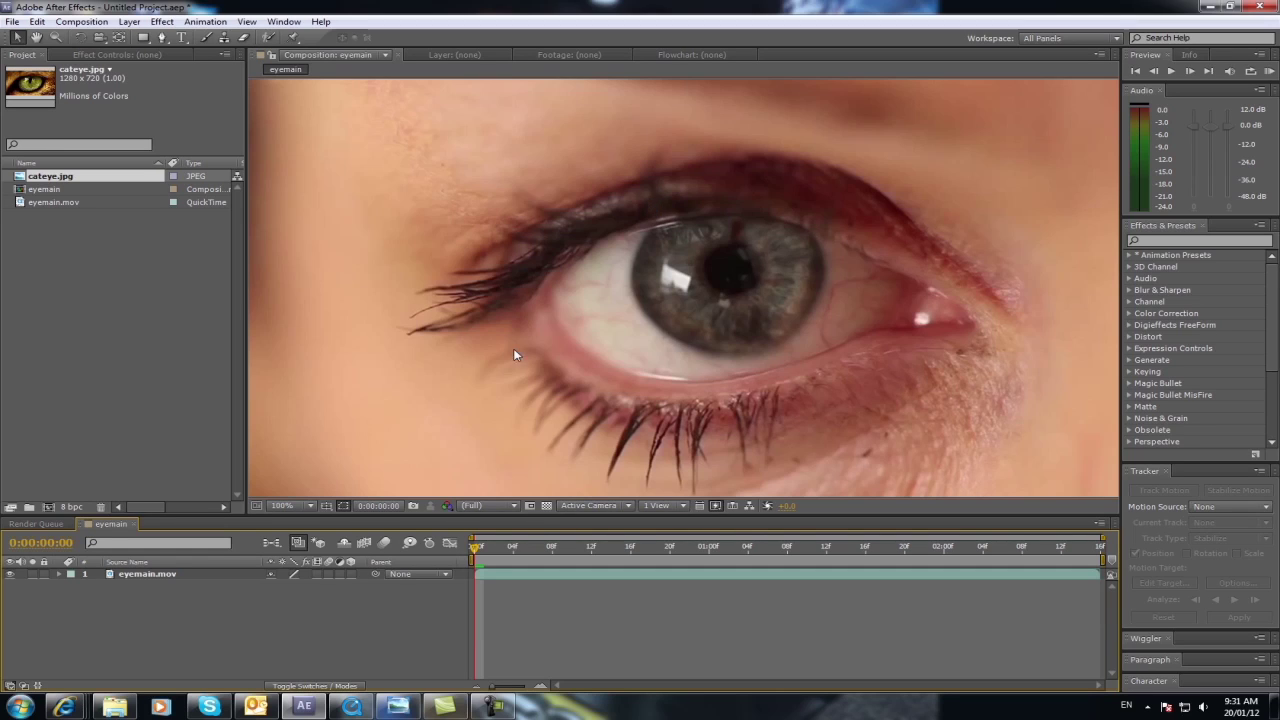
Preview the eye footage, play the finished Catseyefin movie in QuickTime, then bring up cateye.jpg.
left_click_drag(478, 551, 472, 617)
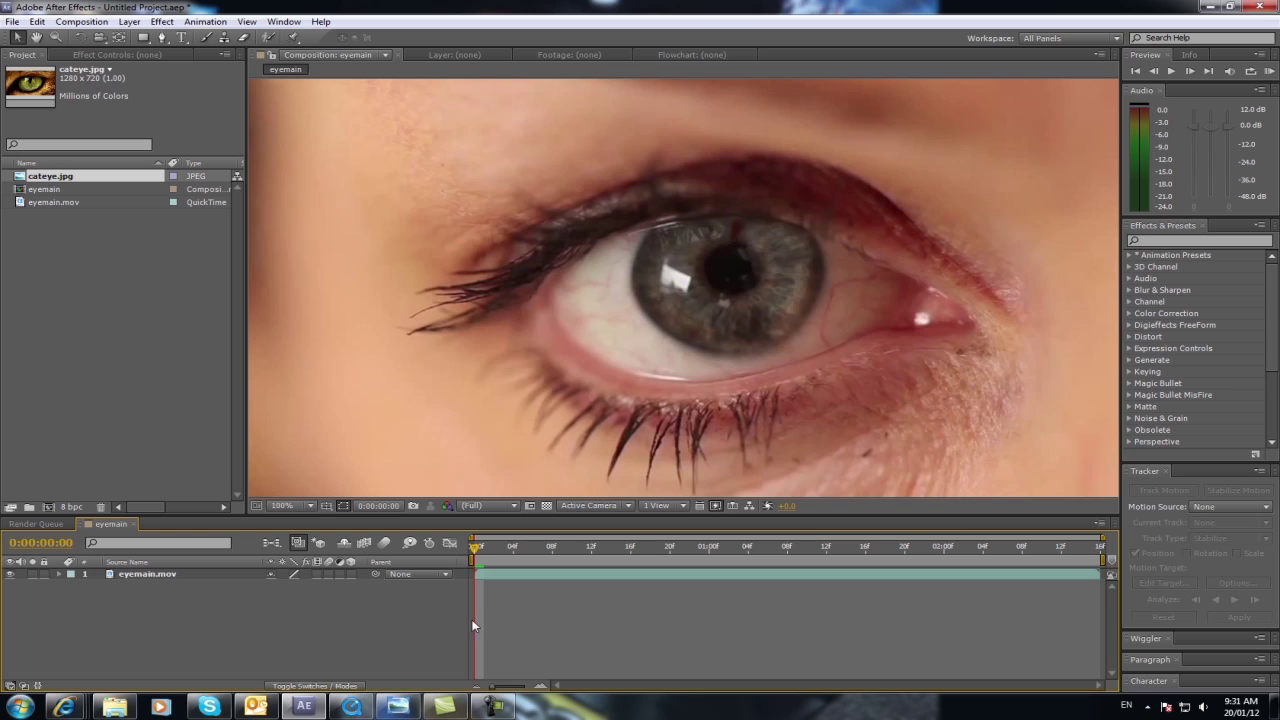
left_click(358, 710)
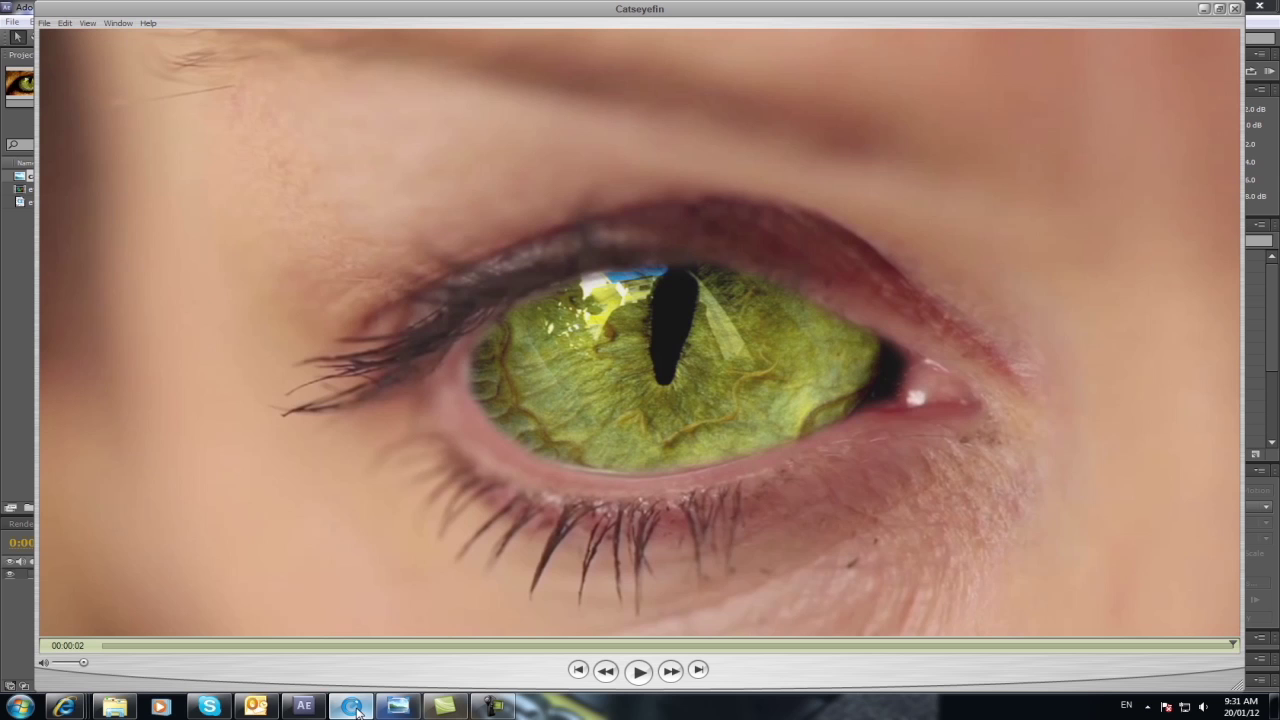
left_click(636, 671)
left_click(1203, 9)
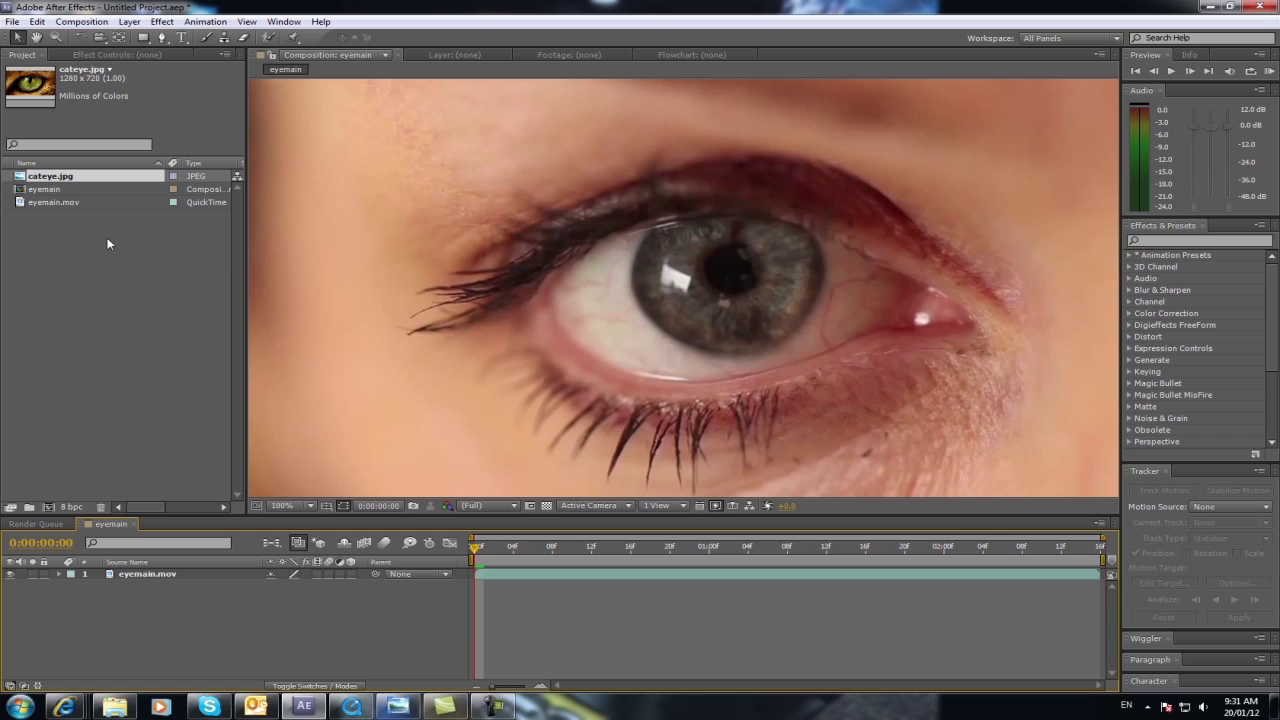
left_click(398, 706)
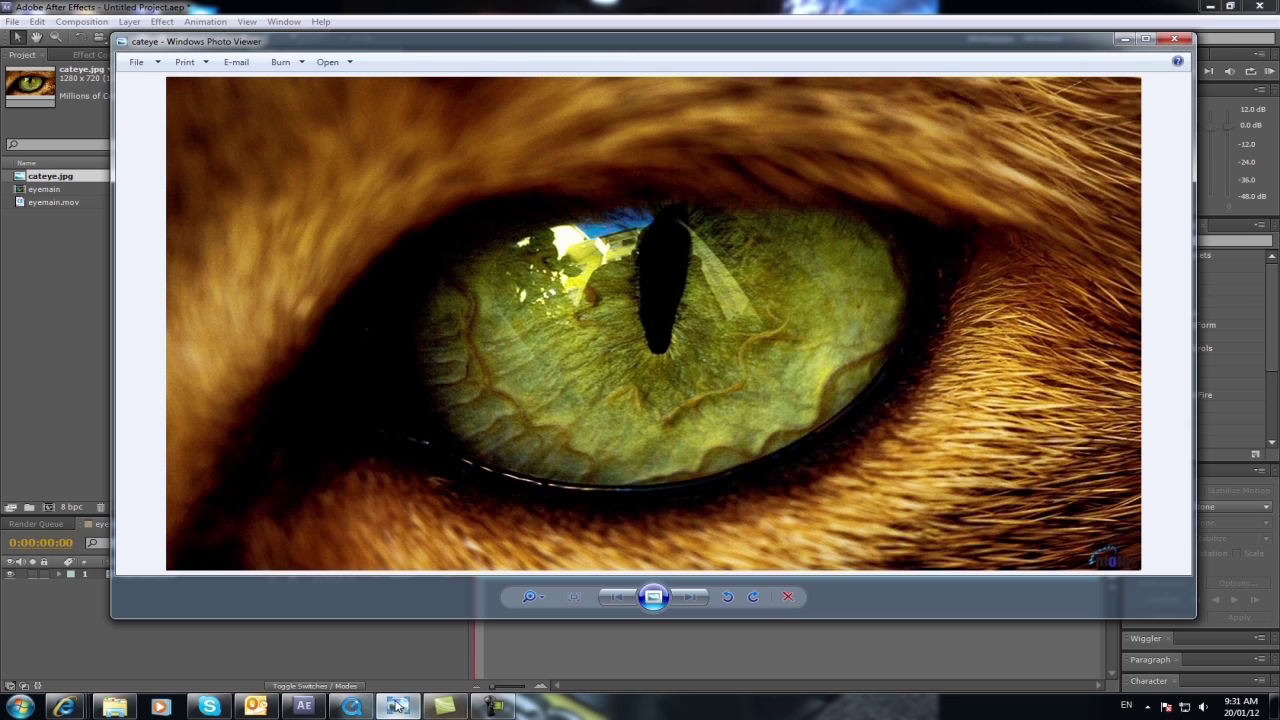
Put away Photo Viewer and drag cateye.jpg into the timeline above eyemain.mov.
left_click(1126, 42)
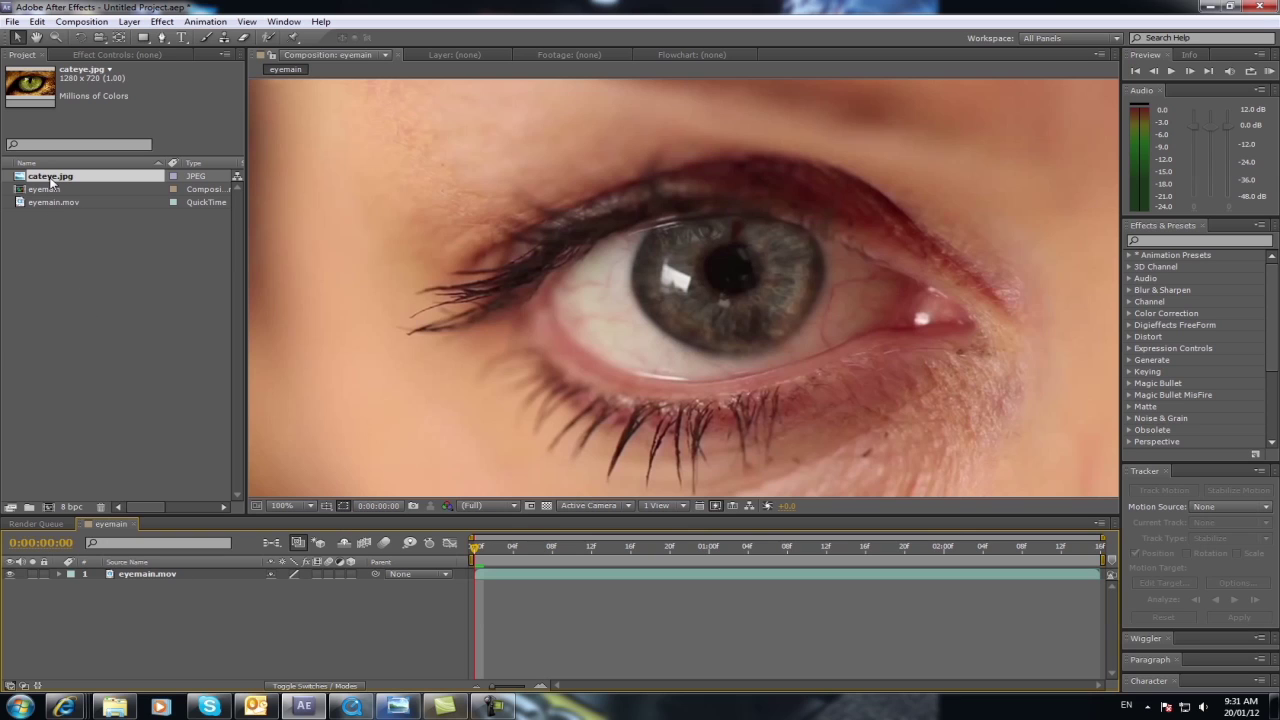
left_click_drag(50, 180, 154, 571)
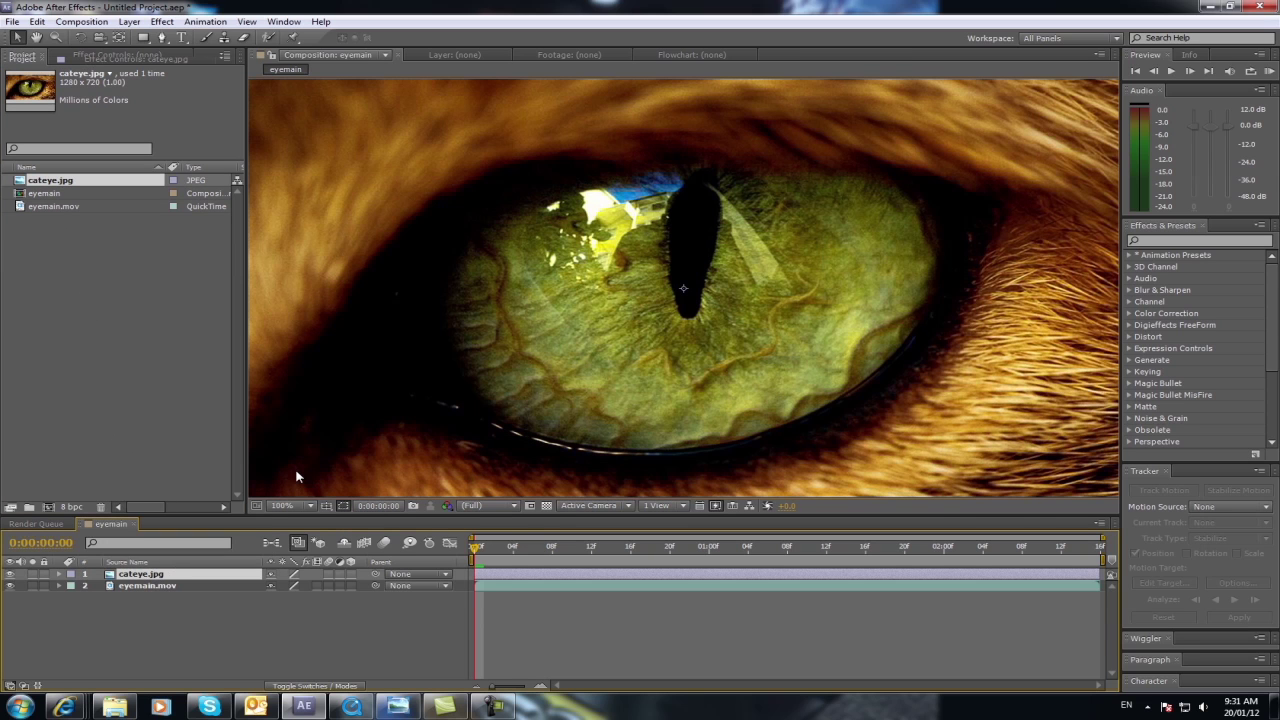
Set the cateye.jpg layer's Transform Opacity to 70% and Scale to 70%.
left_click(61, 576)
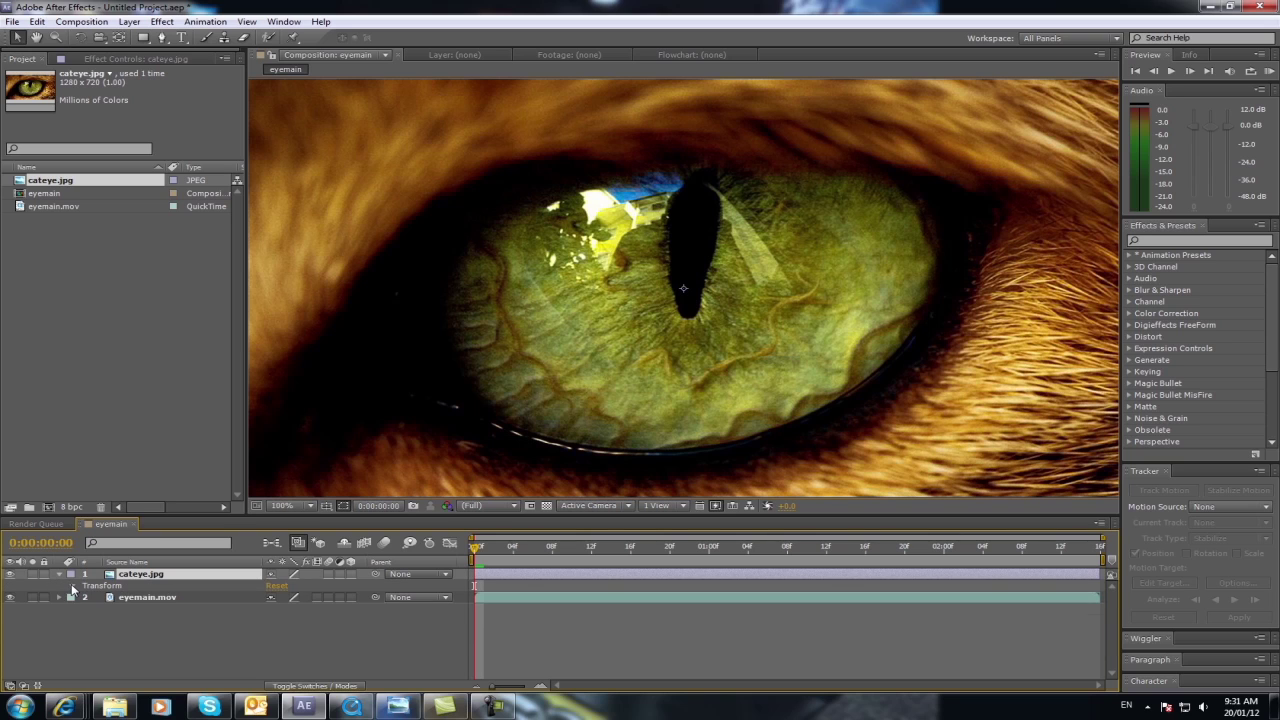
left_click(71, 586)
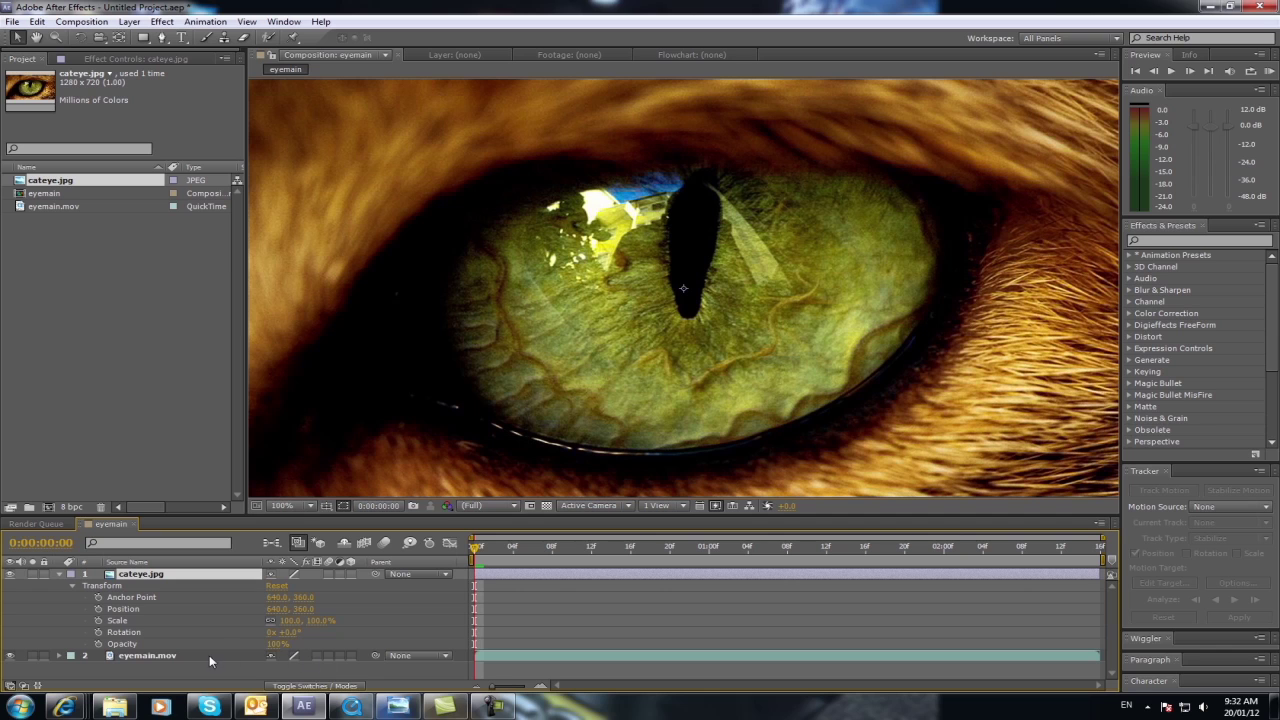
left_click(276, 644)
type("70")
key("Return")
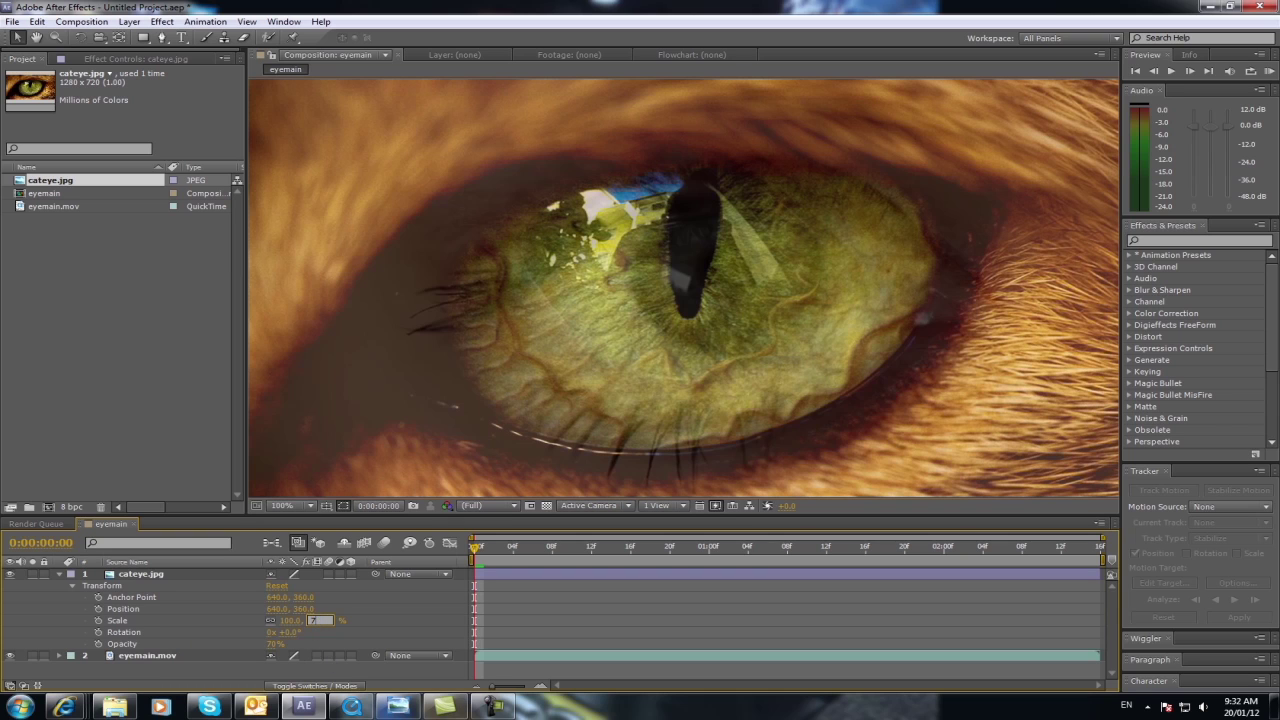
key("Return")
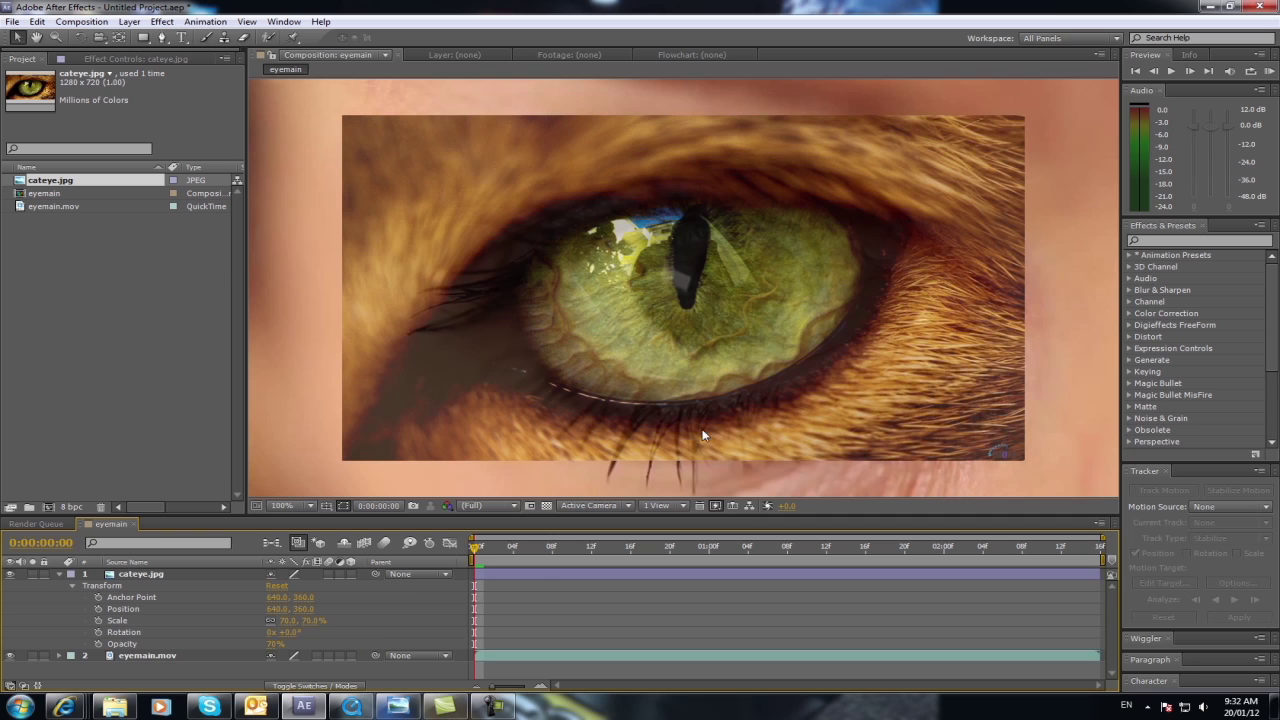
Nudge the cat eye layer and rotate it +3° so its eye lines up with the human iris.
left_click(518, 574)
mouse_move(755, 361)
left_mouse_down()
mouse_move(791, 303)
mouse_move(944, 327)
mouse_move(763, 357)
mouse_move(761, 333)
mouse_move(724, 321)
mouse_move(748, 351)
mouse_move(777, 352)
mouse_move(767, 366)
mouse_move(646, 326)
mouse_move(536, 335)
mouse_move(749, 366)
left_mouse_up()
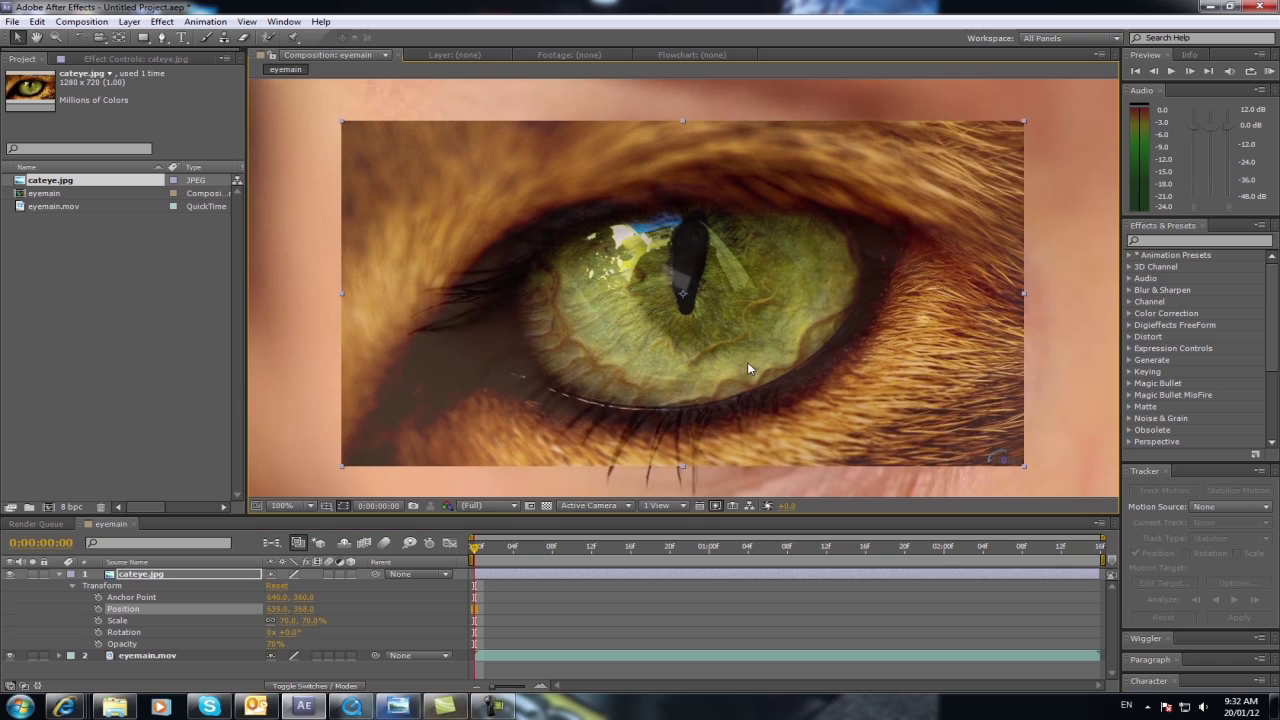
left_click(81, 40)
mouse_move(826, 268)
left_mouse_down()
mouse_move(820, 285)
mouse_move(825, 269)
left_mouse_up()
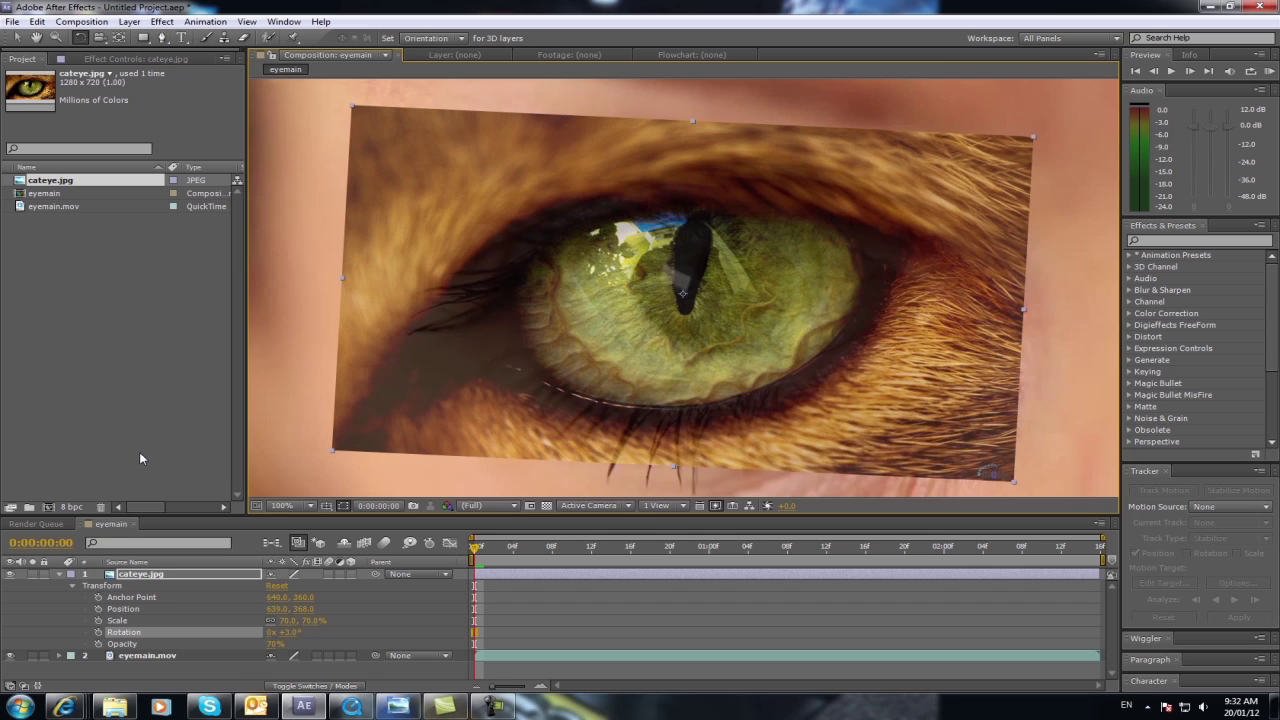
left_click(276, 644)
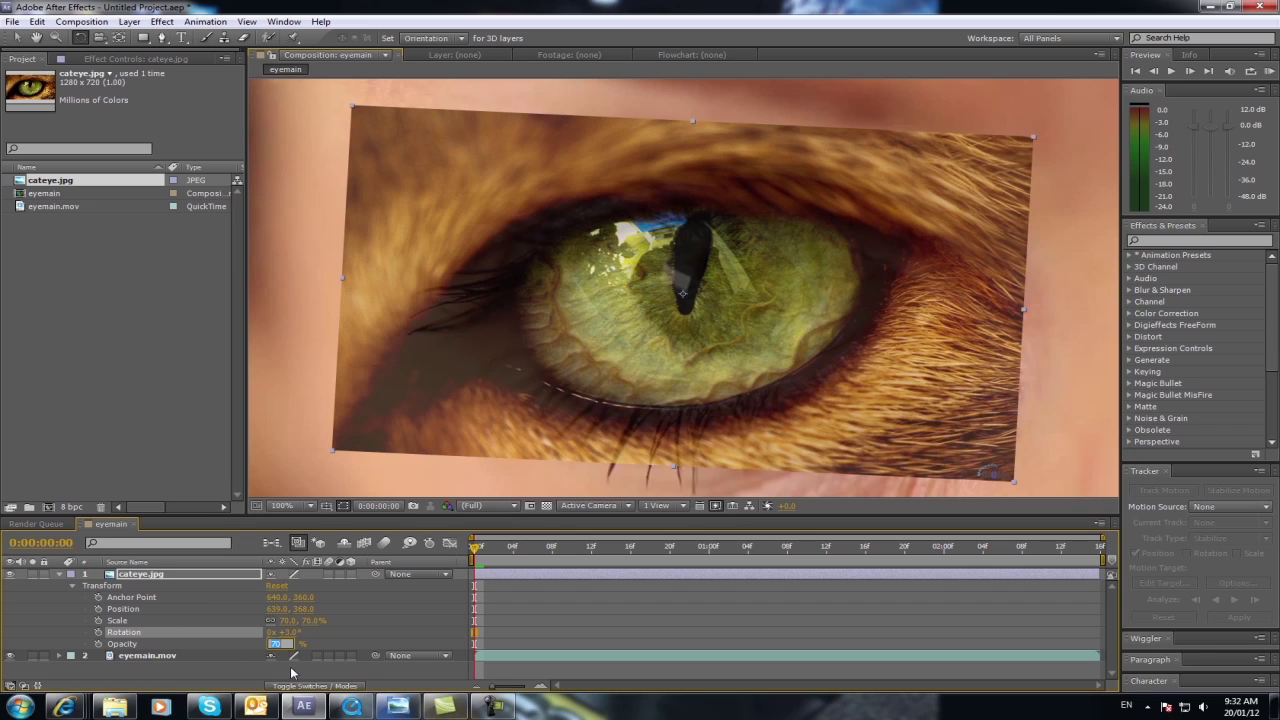
Lower the cat eye layer's opacity to 60%, then to 50%.
type("60")
left_click(348, 640)
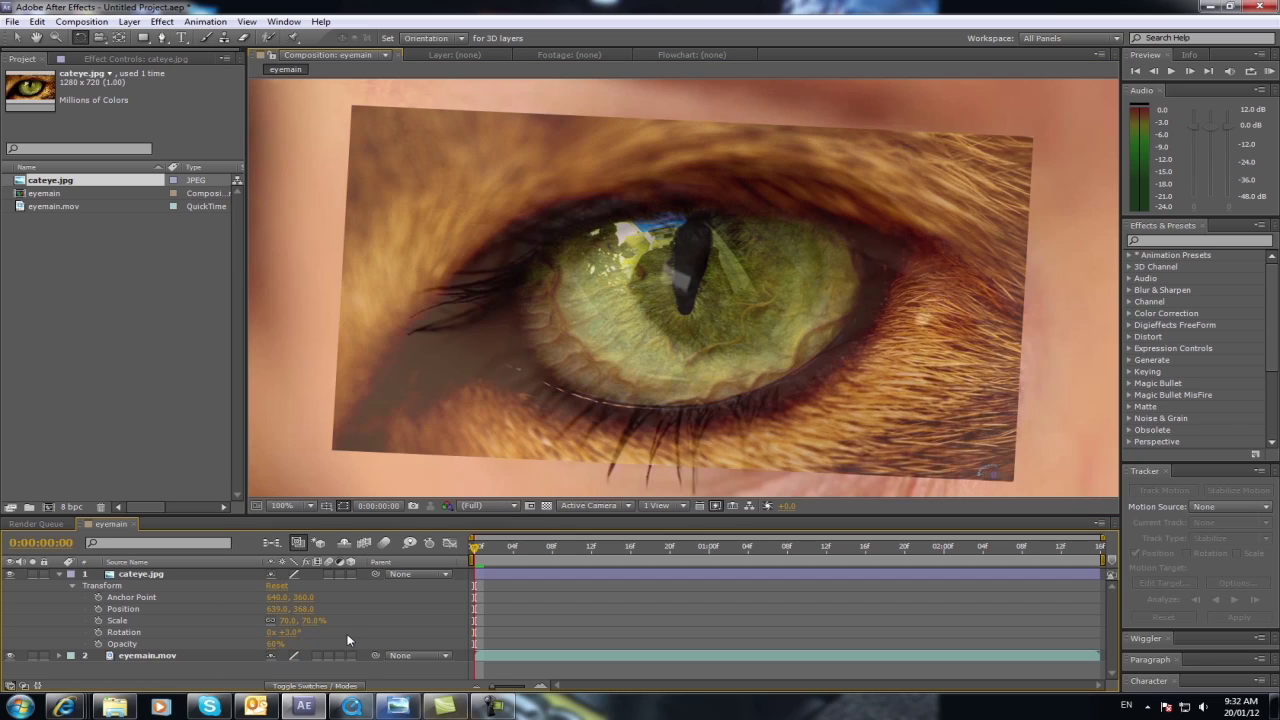
left_click(276, 644)
type("50")
left_click(361, 640)
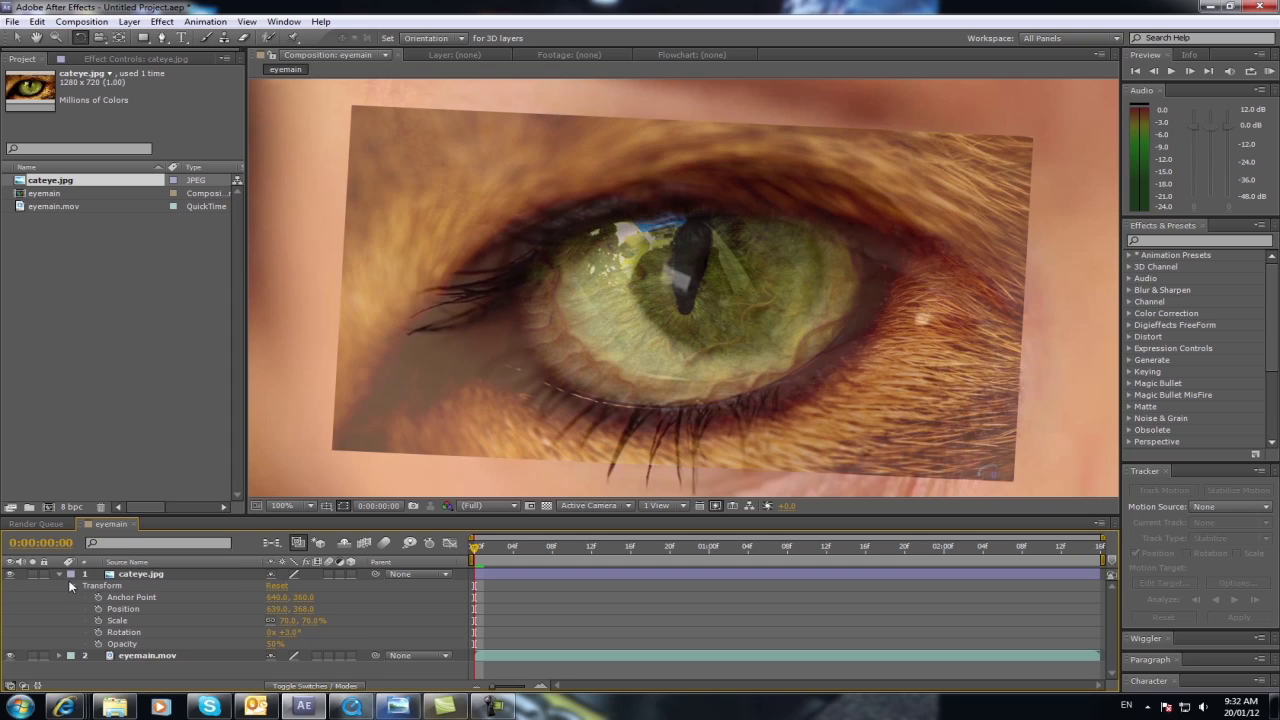
Hide the cat eye layer so only the human eye footage shows.
left_click(540, 575)
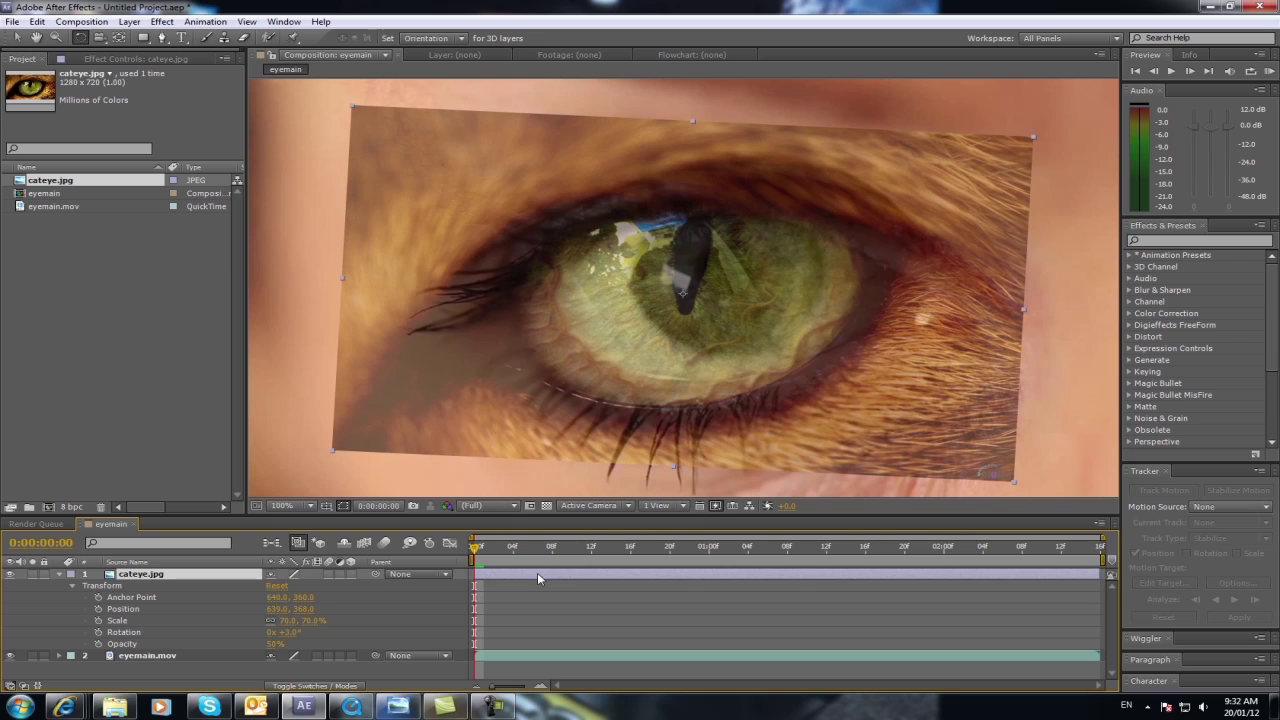
left_click(11, 575)
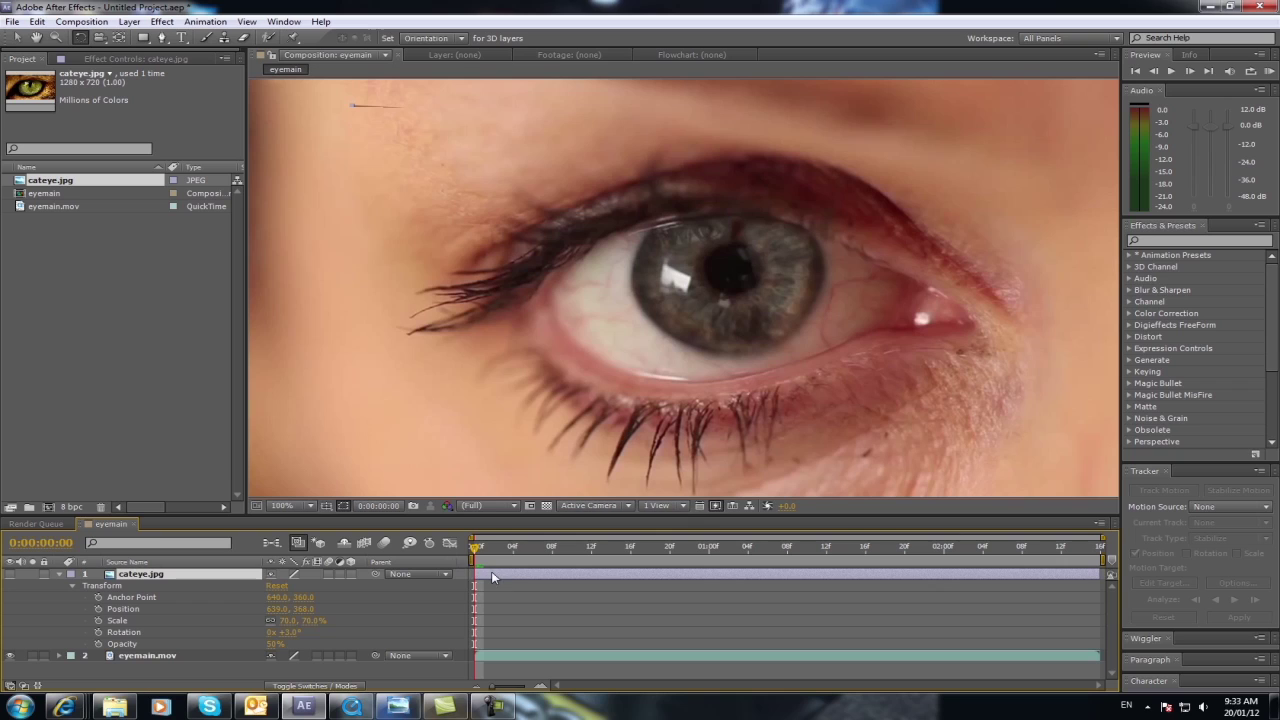
left_click(162, 38)
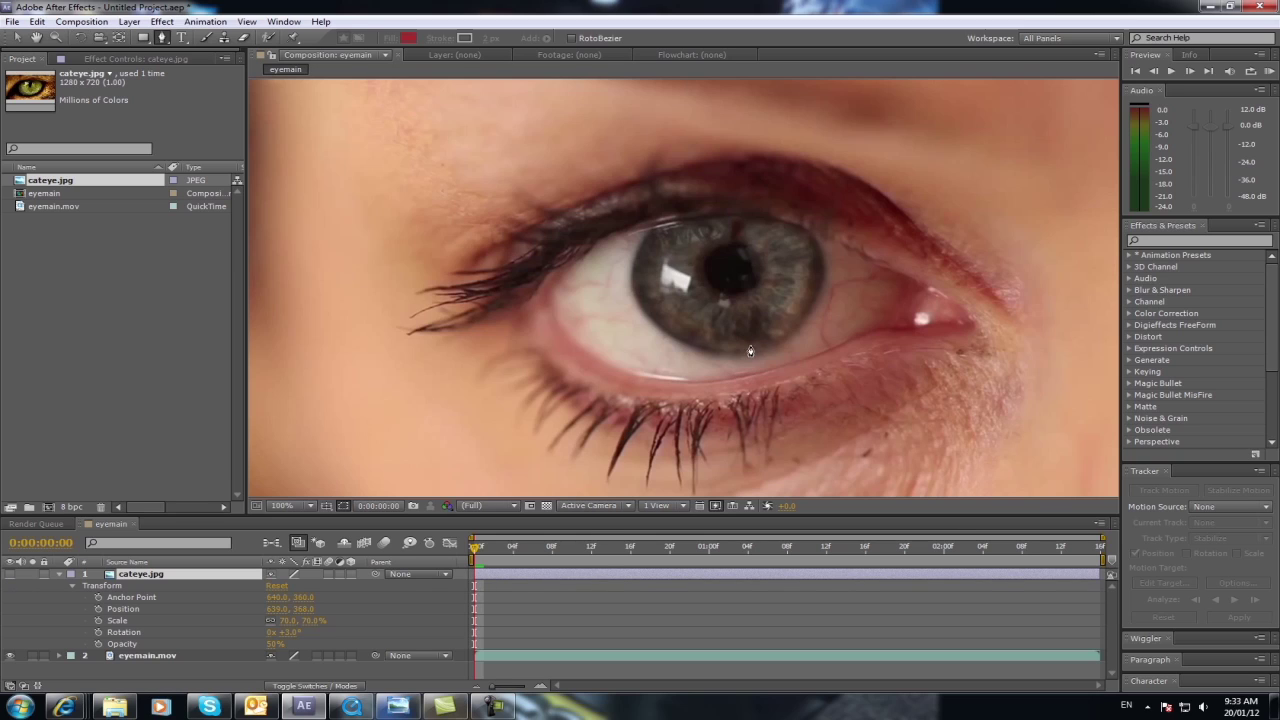
Start the mask at the eye's inner corner and trace the upper eyelid round the outer corner.
left_click(919, 285)
left_click(855, 252)
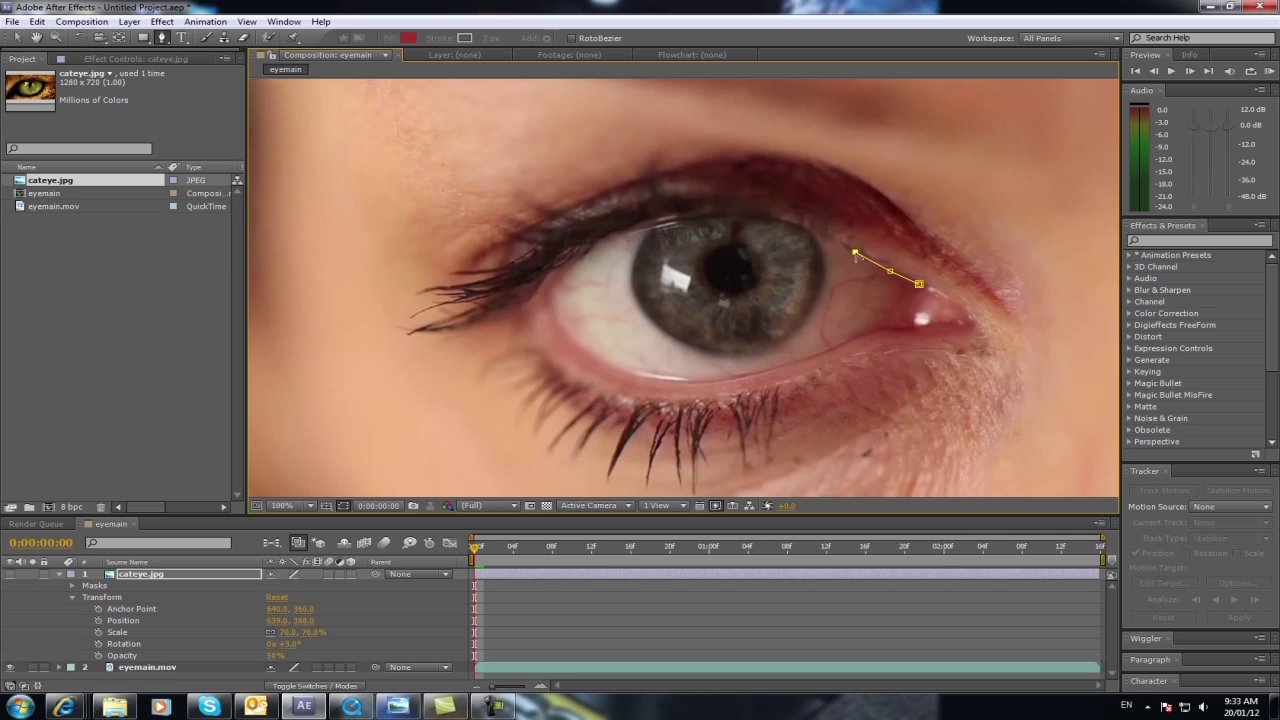
left_click(812, 234)
left_click(770, 219)
left_click(732, 216)
left_click(689, 219)
left_click(641, 227)
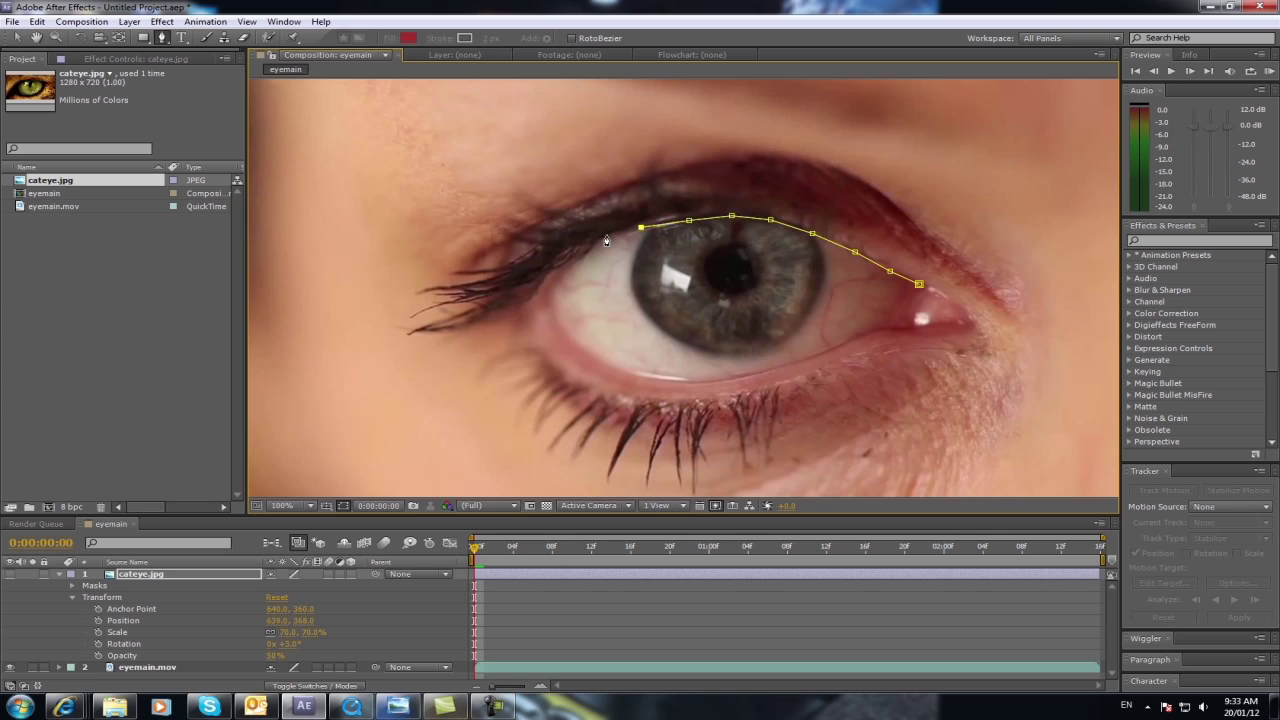
left_click(605, 239)
left_click(582, 256)
left_click(563, 275)
left_click(552, 290)
left_click(554, 315)
Trace the mask along the lower eyelid and close it at the inner corner.
left_click(562, 328)
left_click(578, 344)
left_click(594, 355)
left_click(615, 368)
left_click(645, 377)
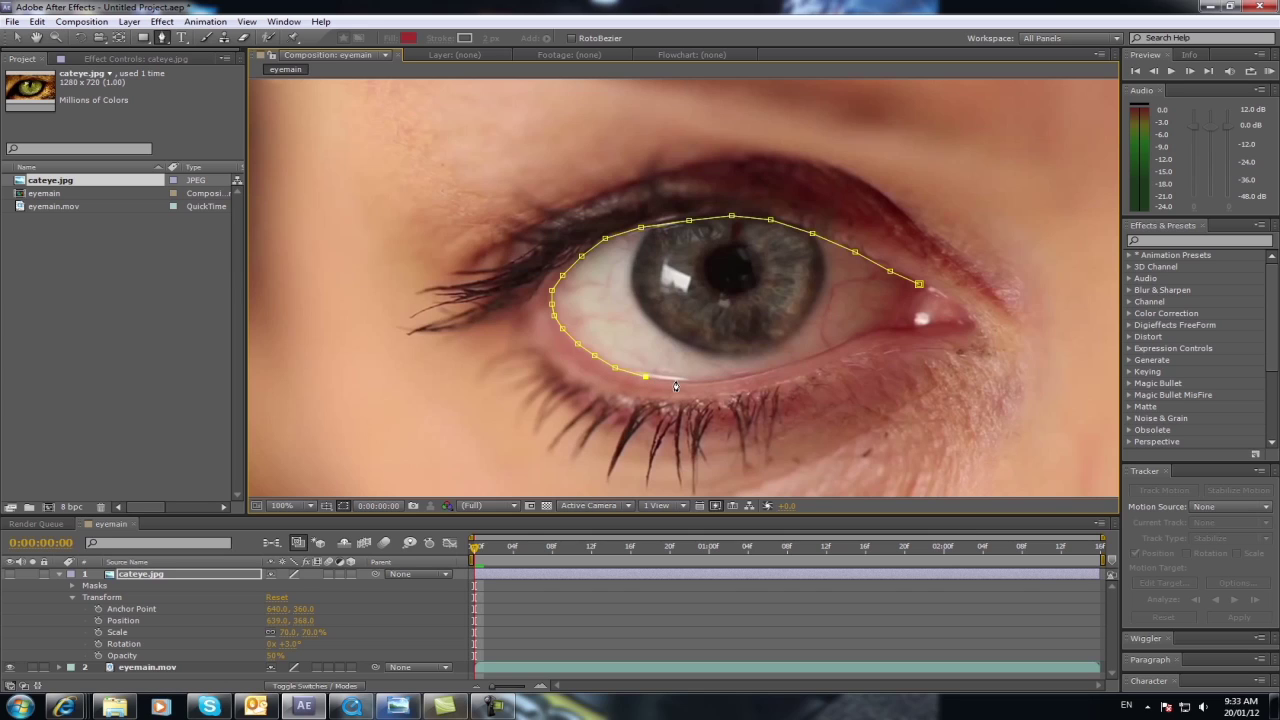
left_click(675, 381)
left_click(705, 380)
left_click(735, 377)
left_click(769, 371)
left_click(797, 362)
left_click(829, 350)
left_click(853, 340)
left_click(878, 331)
left_click(892, 318)
left_click(902, 300)
left_click(919, 284)
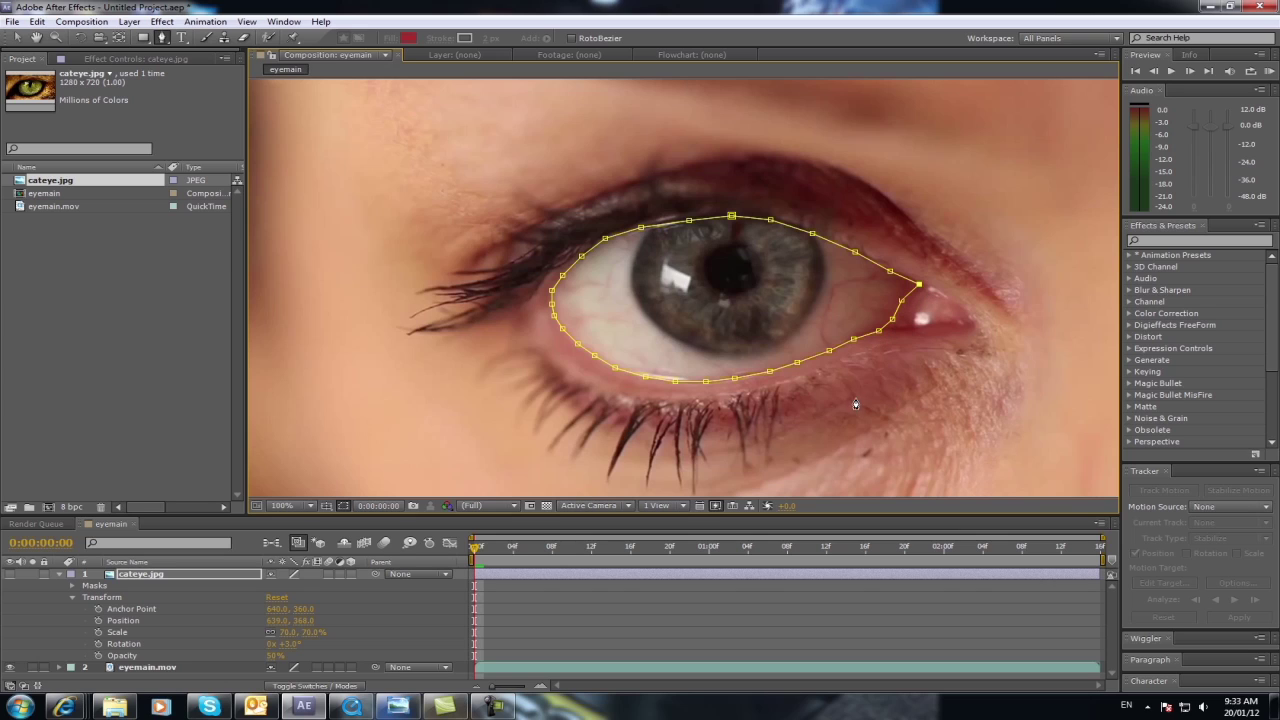
Show the cat eye layer again and give Mask 1 a 15-pixel feather.
left_click(11, 575)
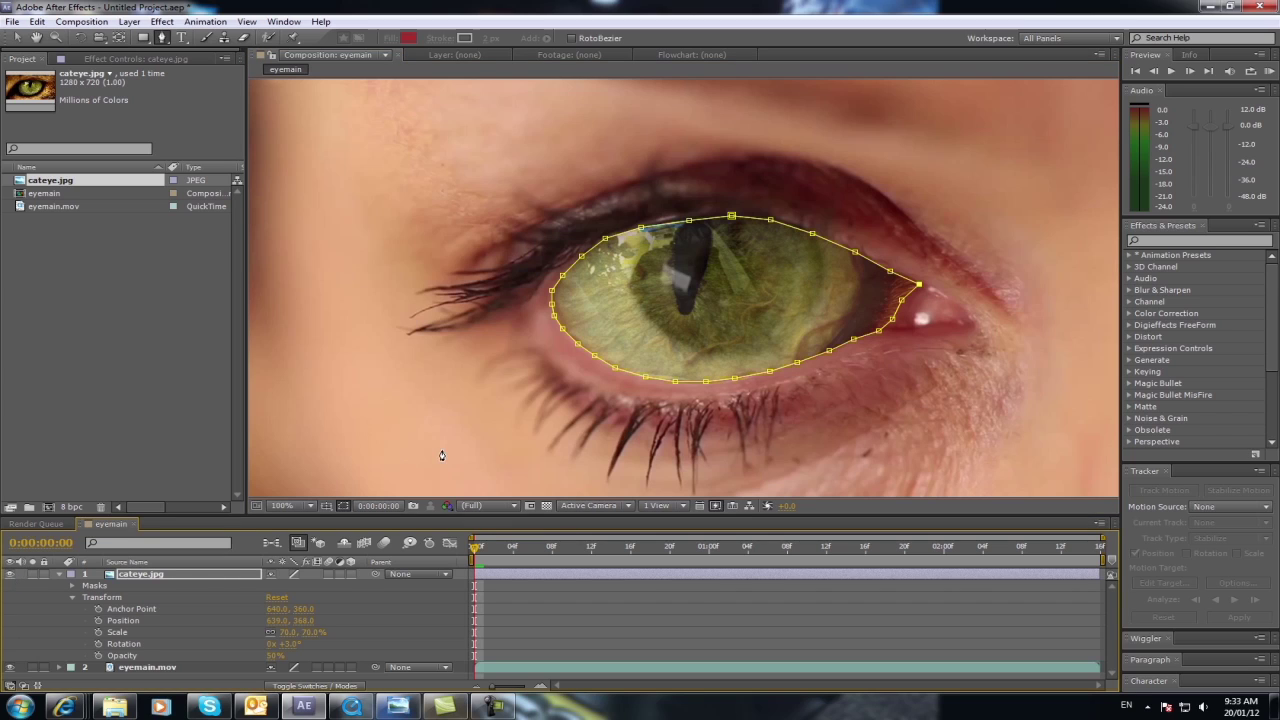
left_click(641, 616)
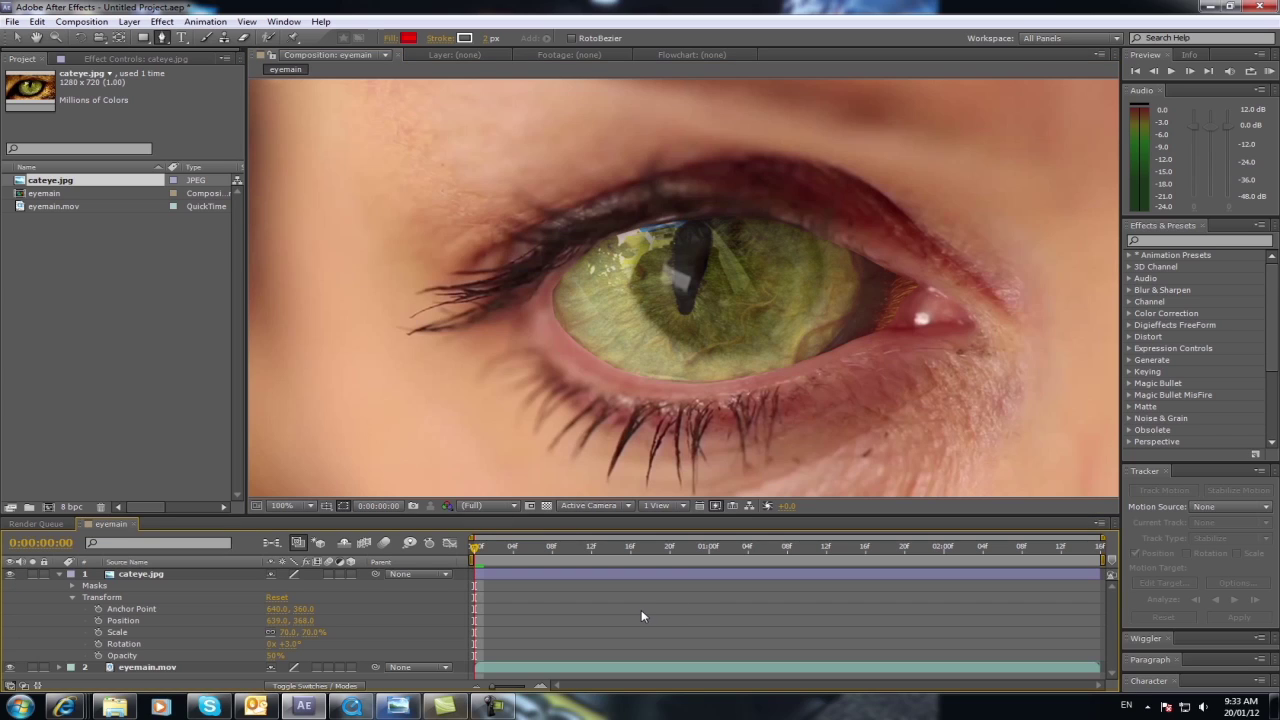
left_click(71, 585)
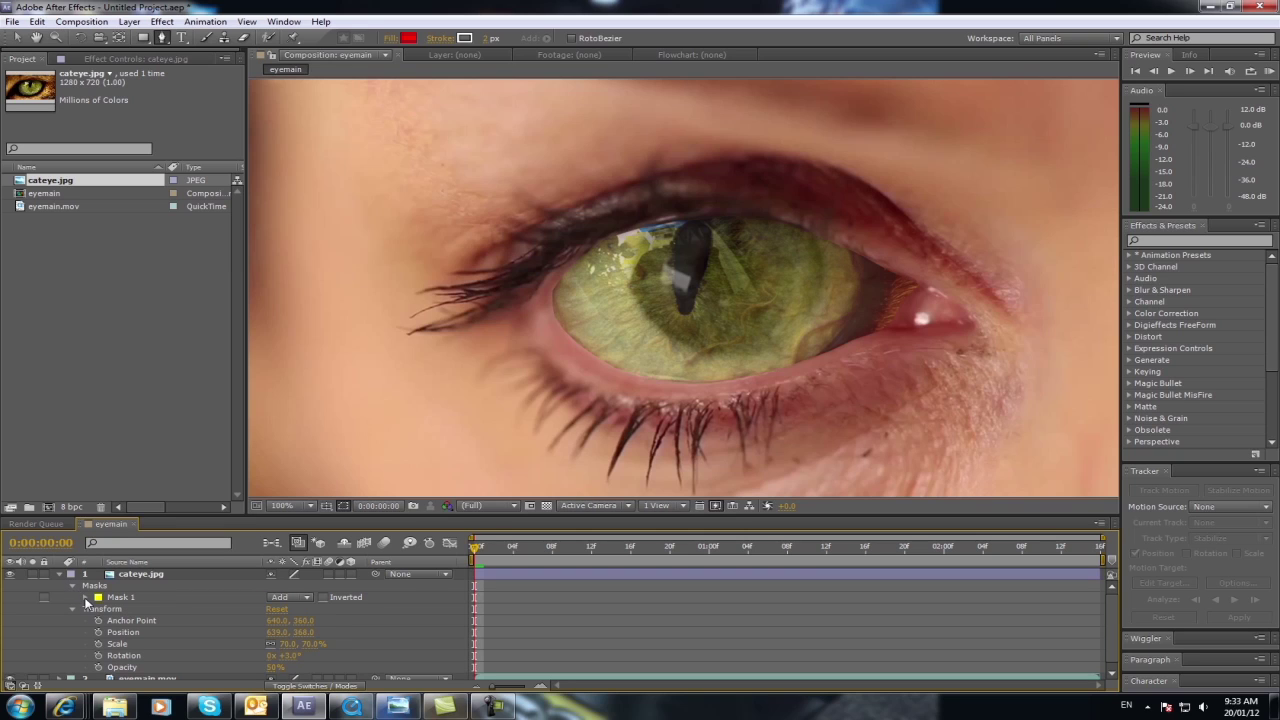
left_click(85, 597)
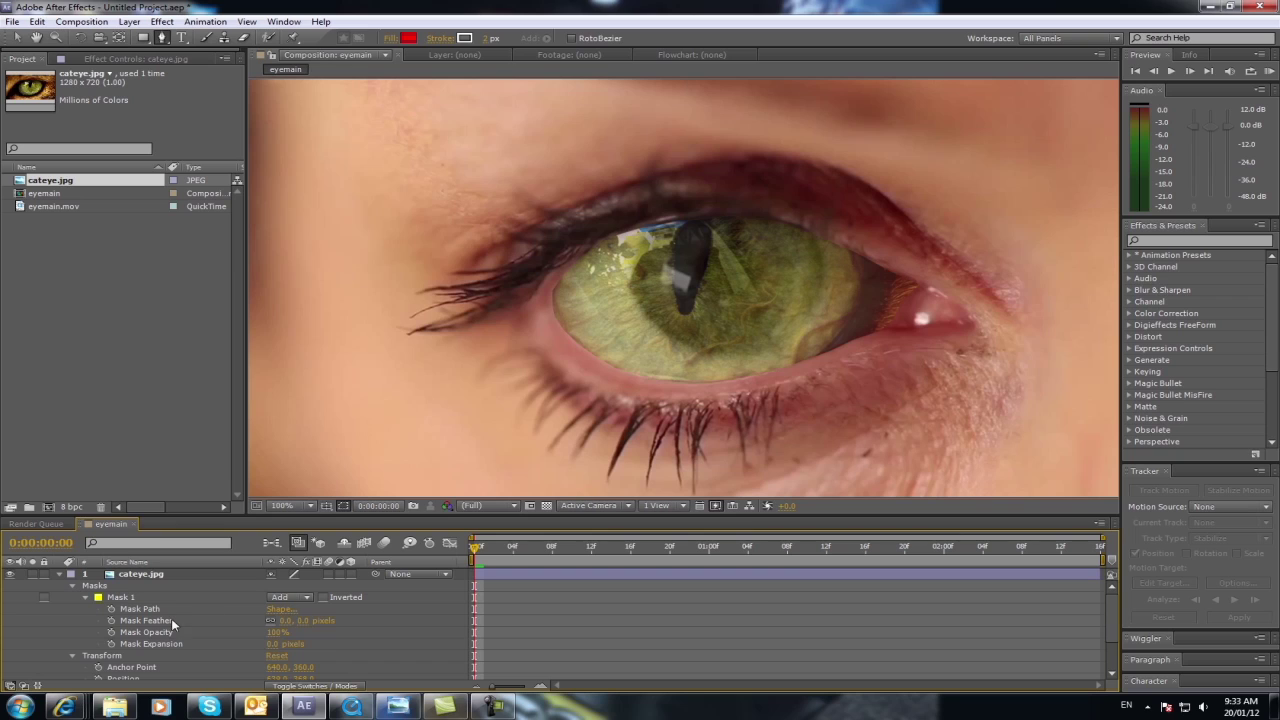
left_click(308, 620)
key("Return")
type("15")
key("Return")
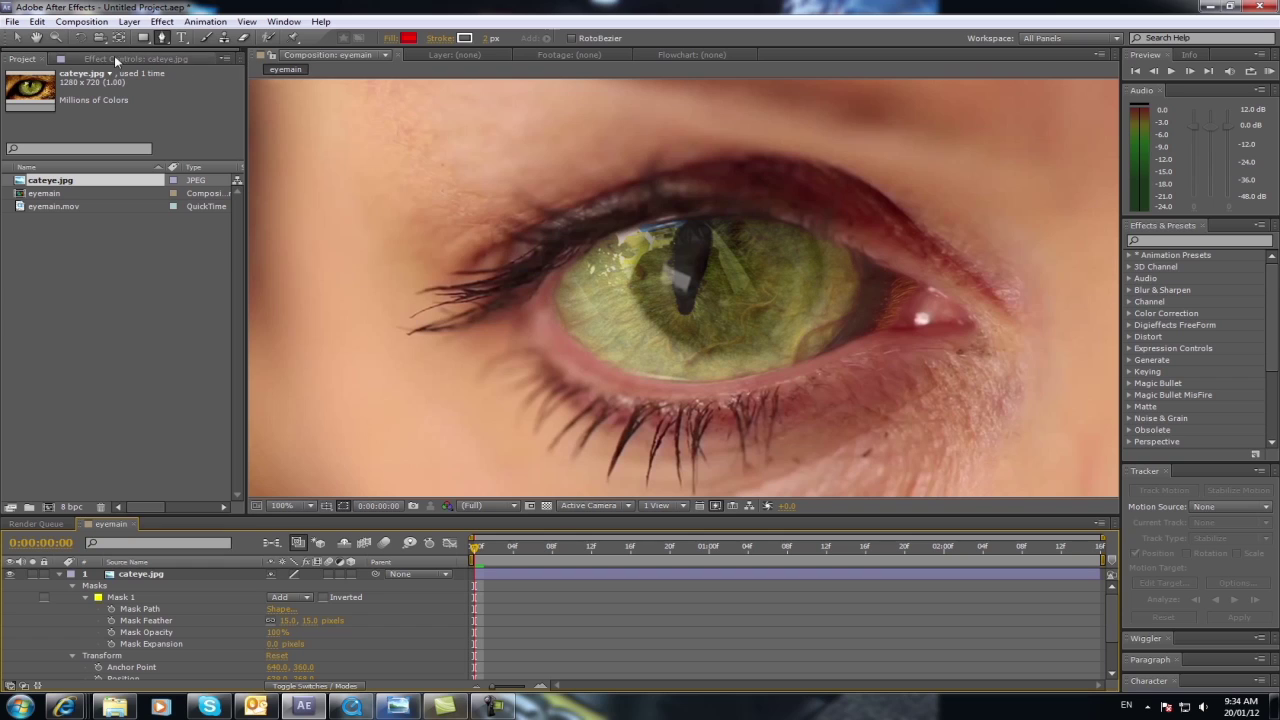
Select the cat eye layer to display its mask outline.
key("w")
left_click(607, 303)
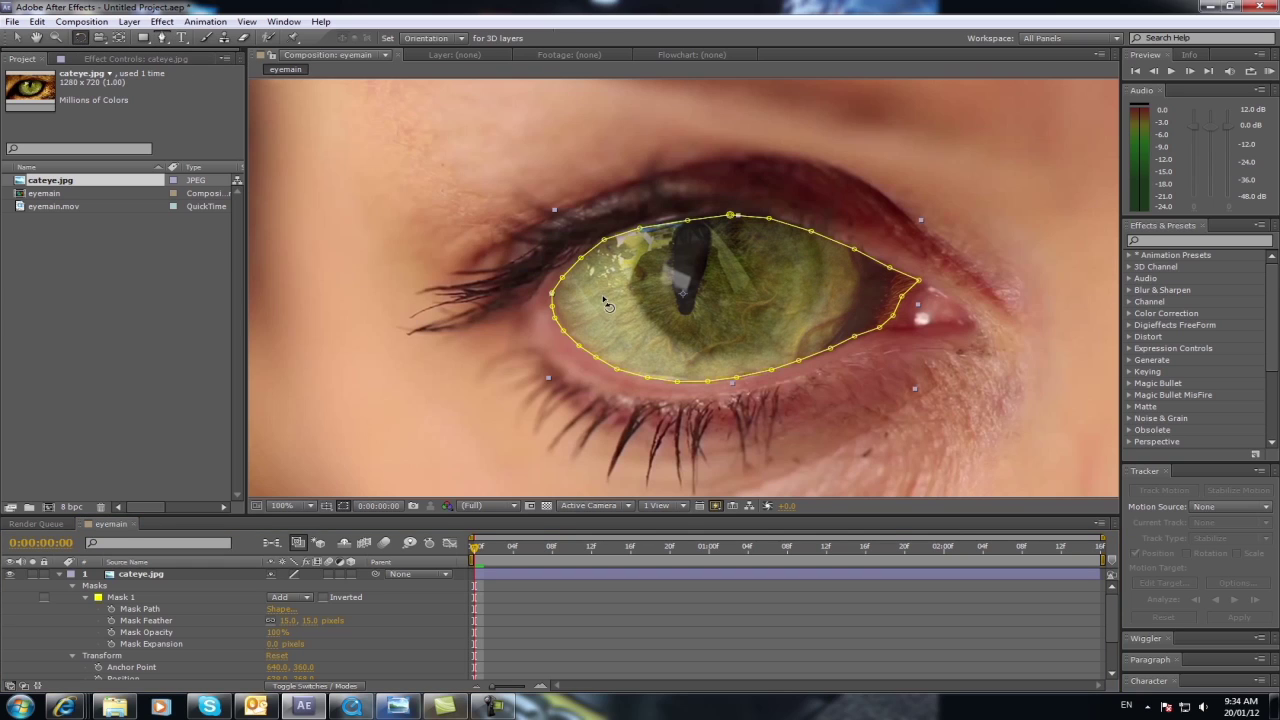
left_click(571, 609)
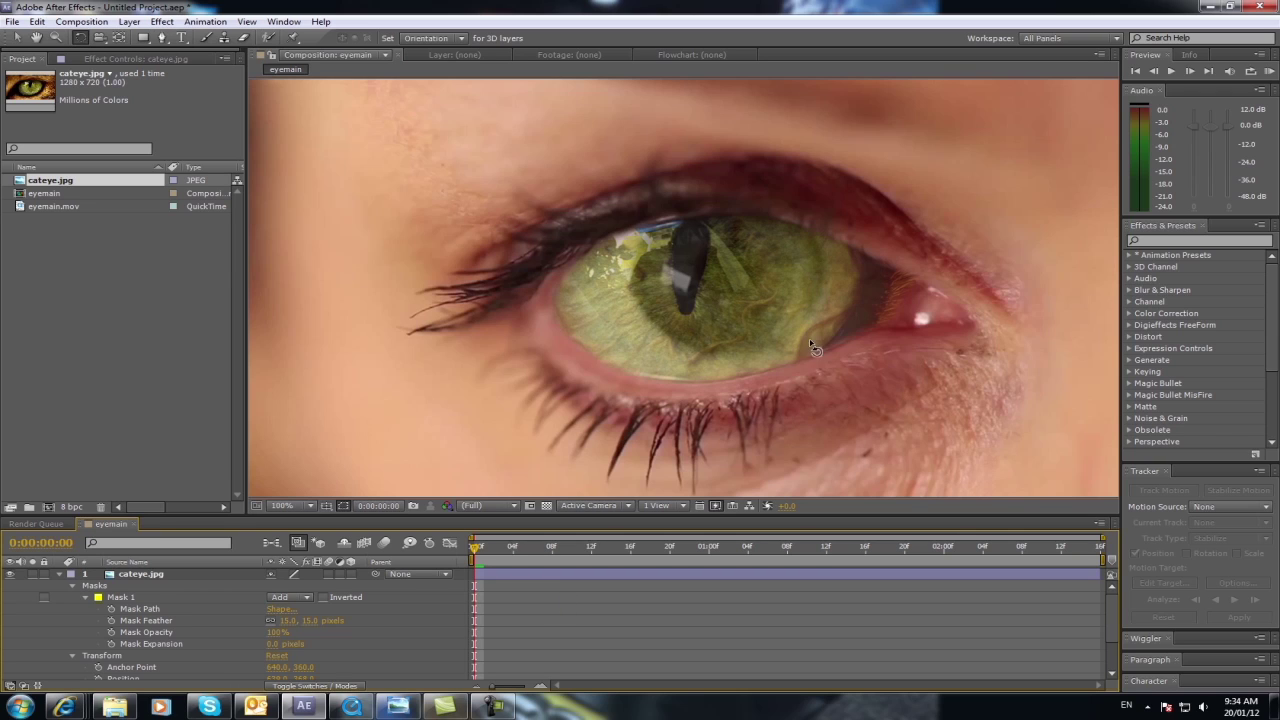
left_click(514, 575)
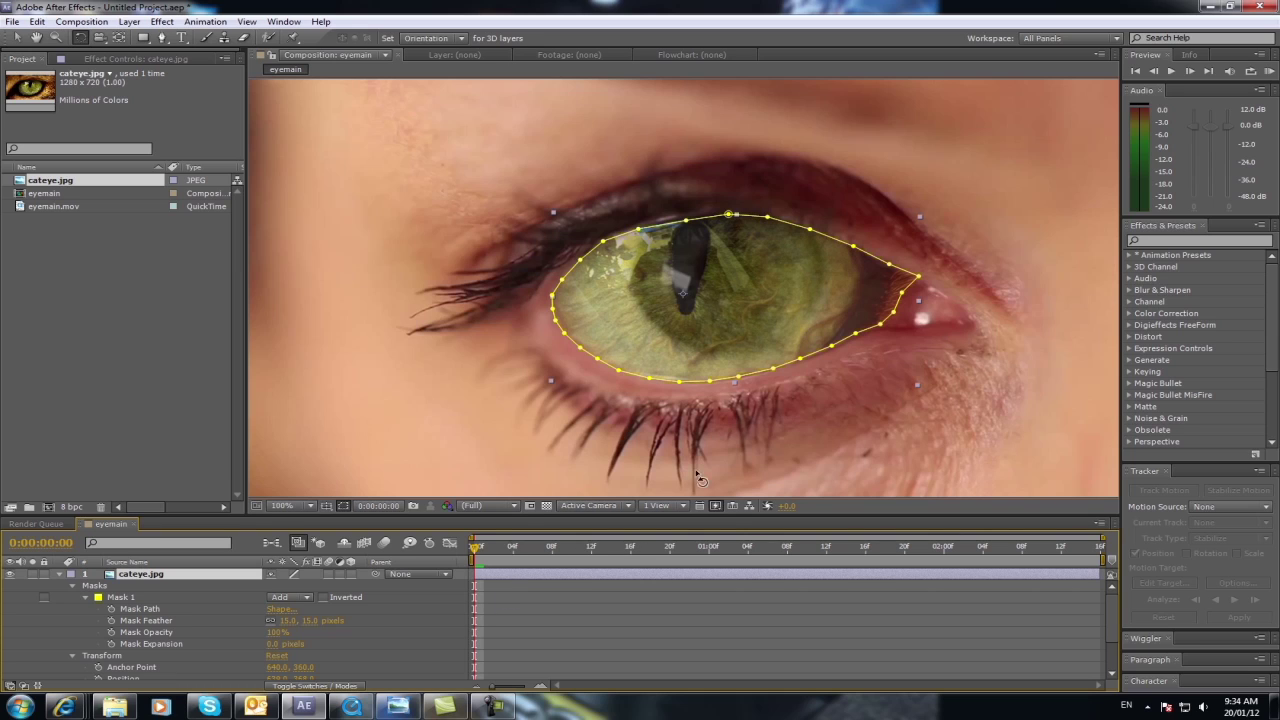
left_click(882, 327)
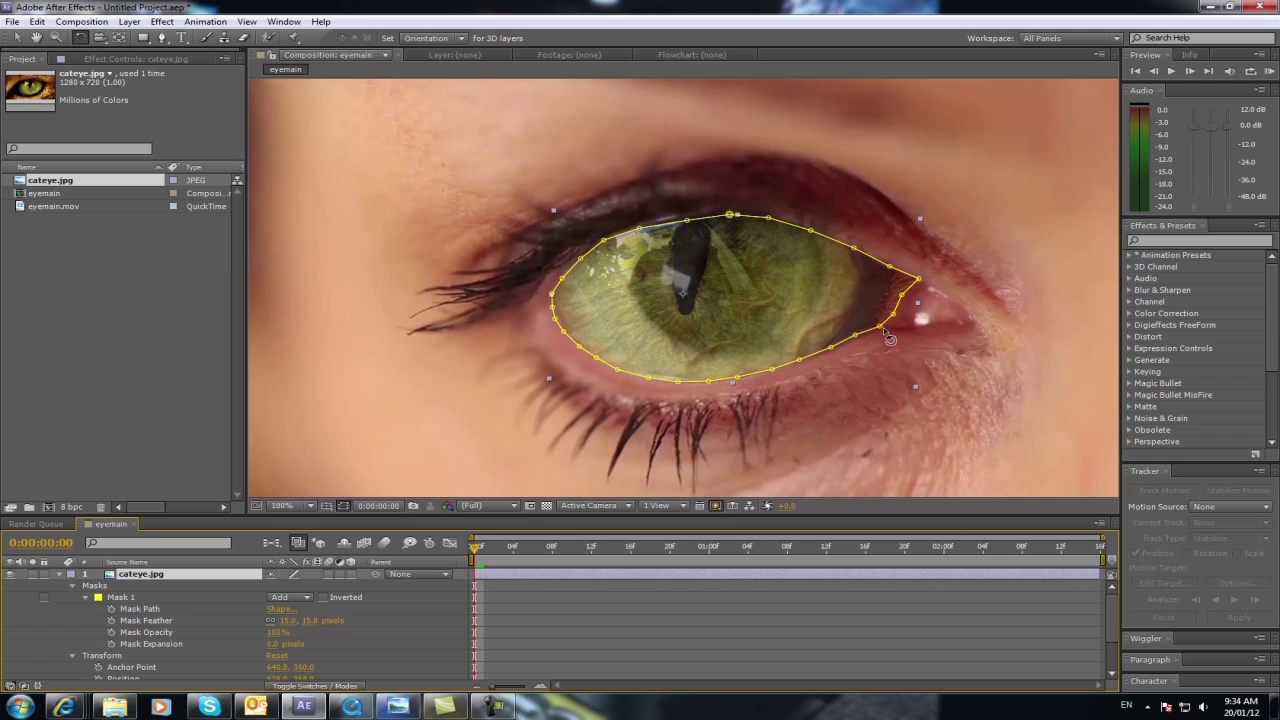
Pull the mask's corner vertex inward and add three points to the mask path.
left_click(16, 37)
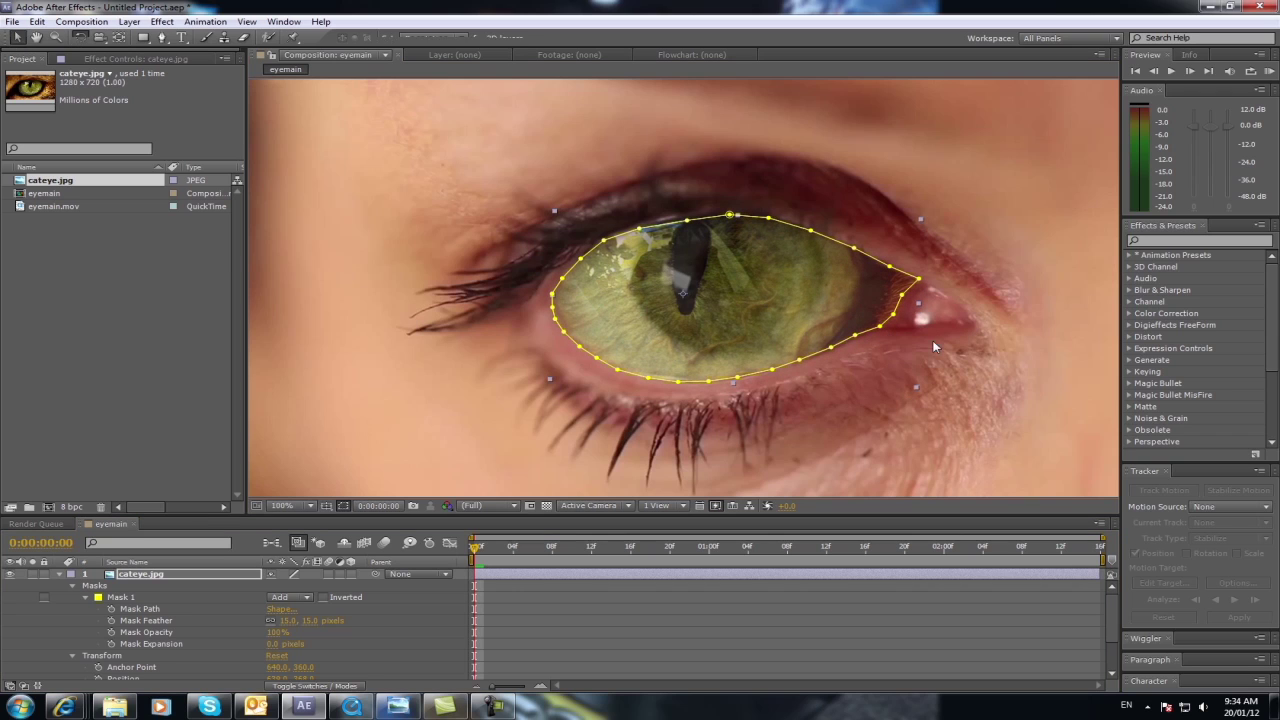
left_click(881, 330)
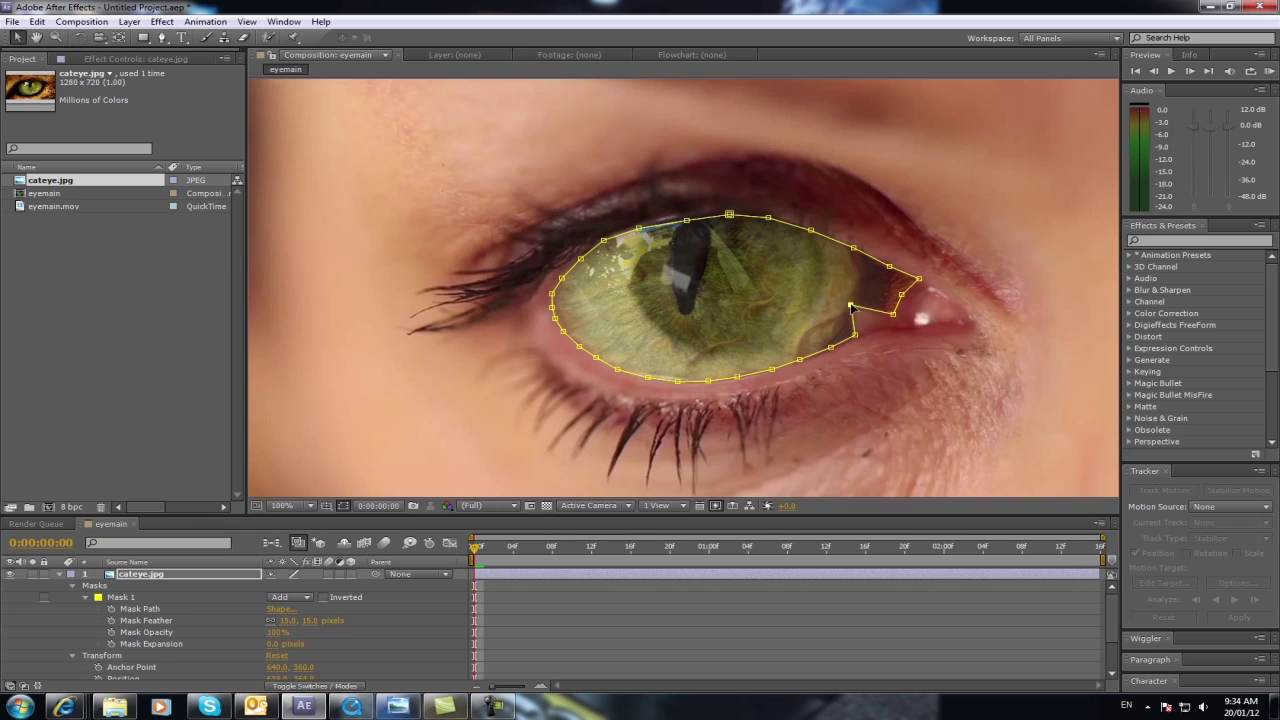
left_click_drag(893, 315, 888, 271)
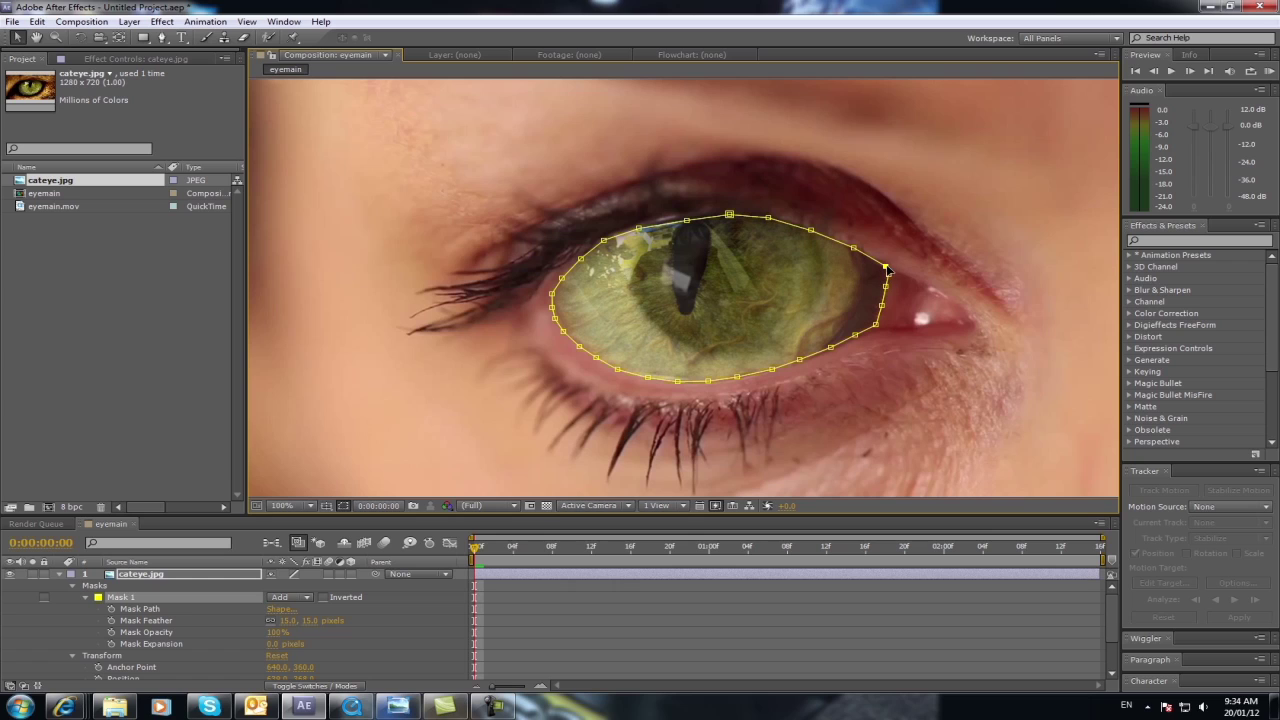
left_click(686, 219)
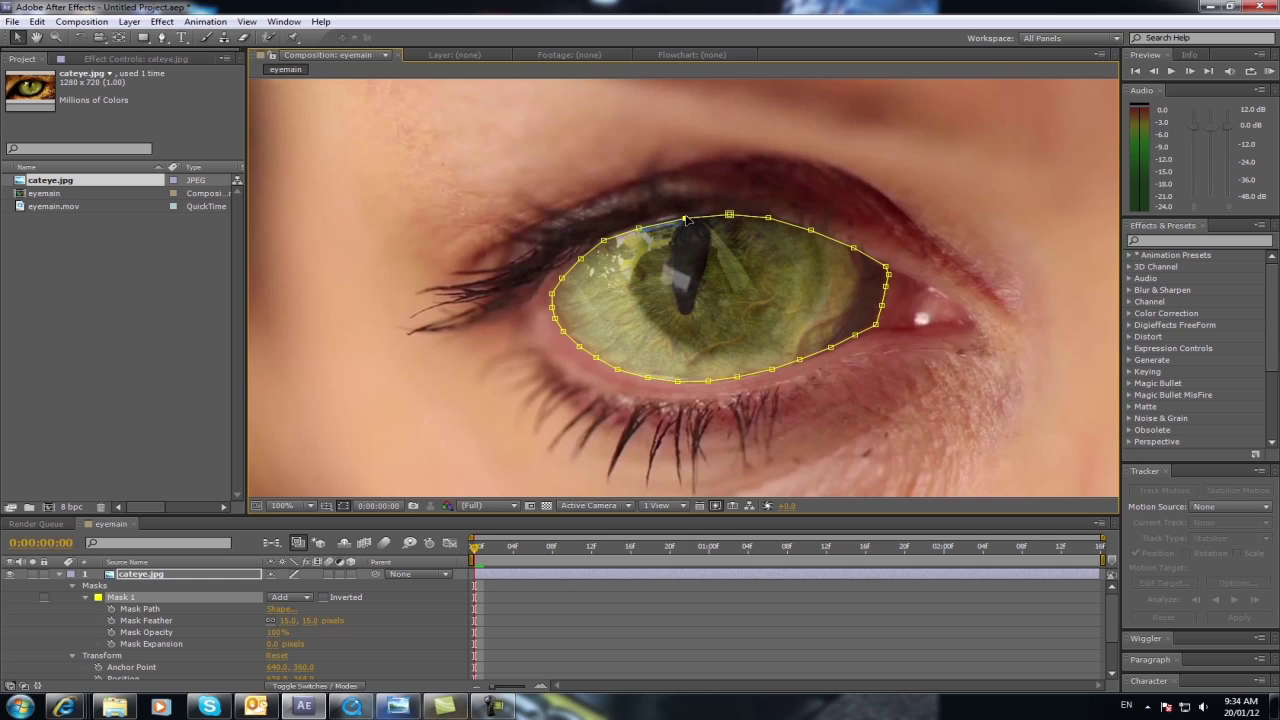
left_click(556, 318)
left_click(564, 331)
left_click(642, 613)
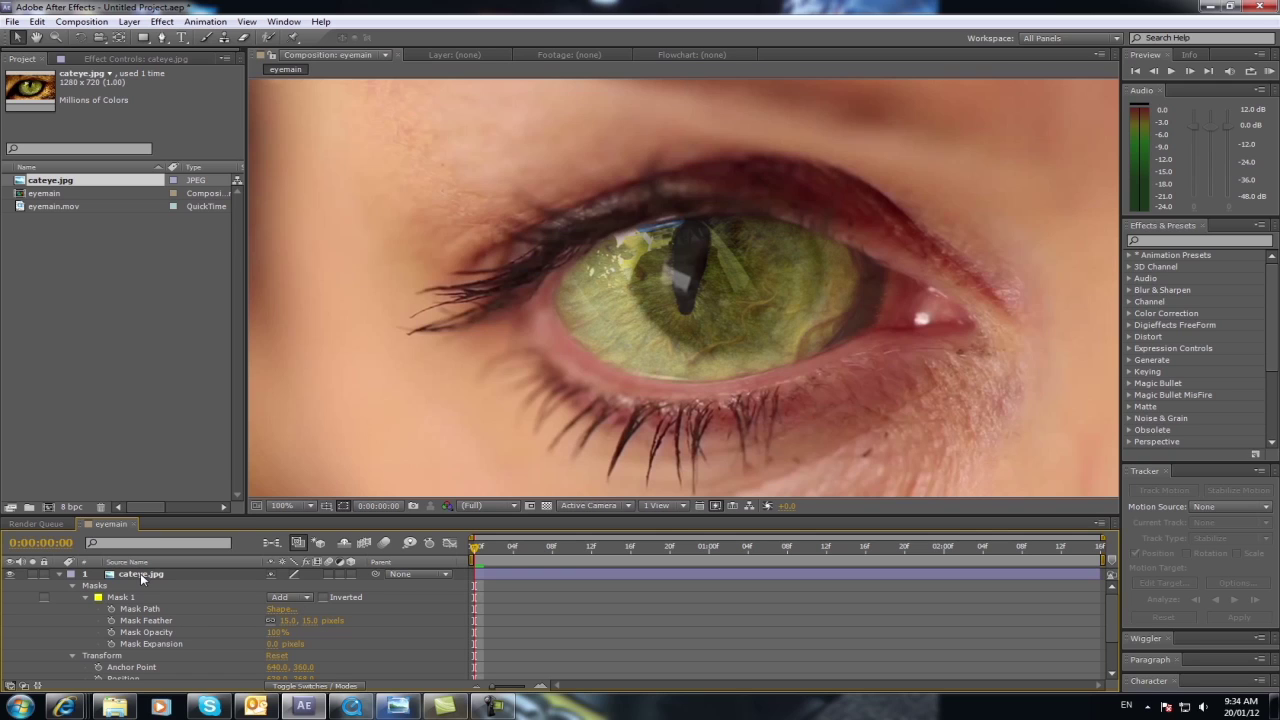
Expand the cat eye layer's properties to edit its opacity.
left_click(59, 577)
left_click(60, 576)
scroll(163, 646, "down", 2)
scroll(163, 646, "down", 1)
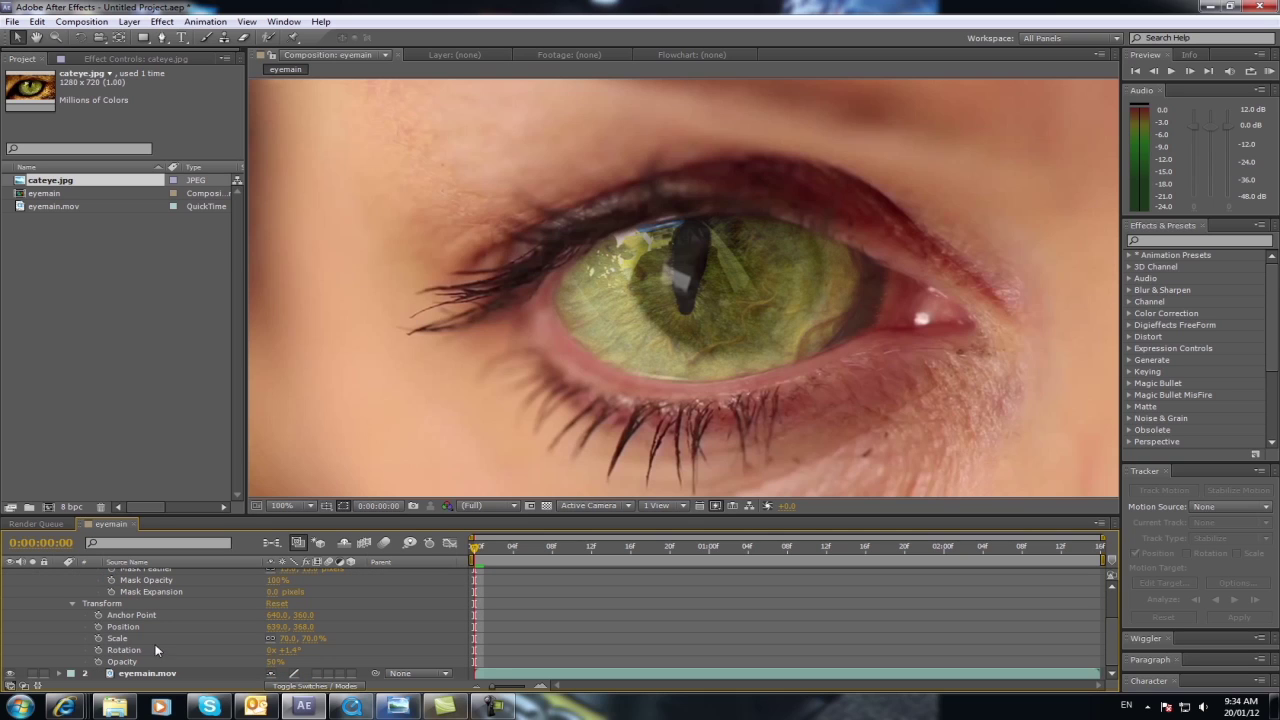
left_click(276, 662)
Set the cat eye to 100% opacity, preview playback, and return to the composition start.
type("100")
key("Return")
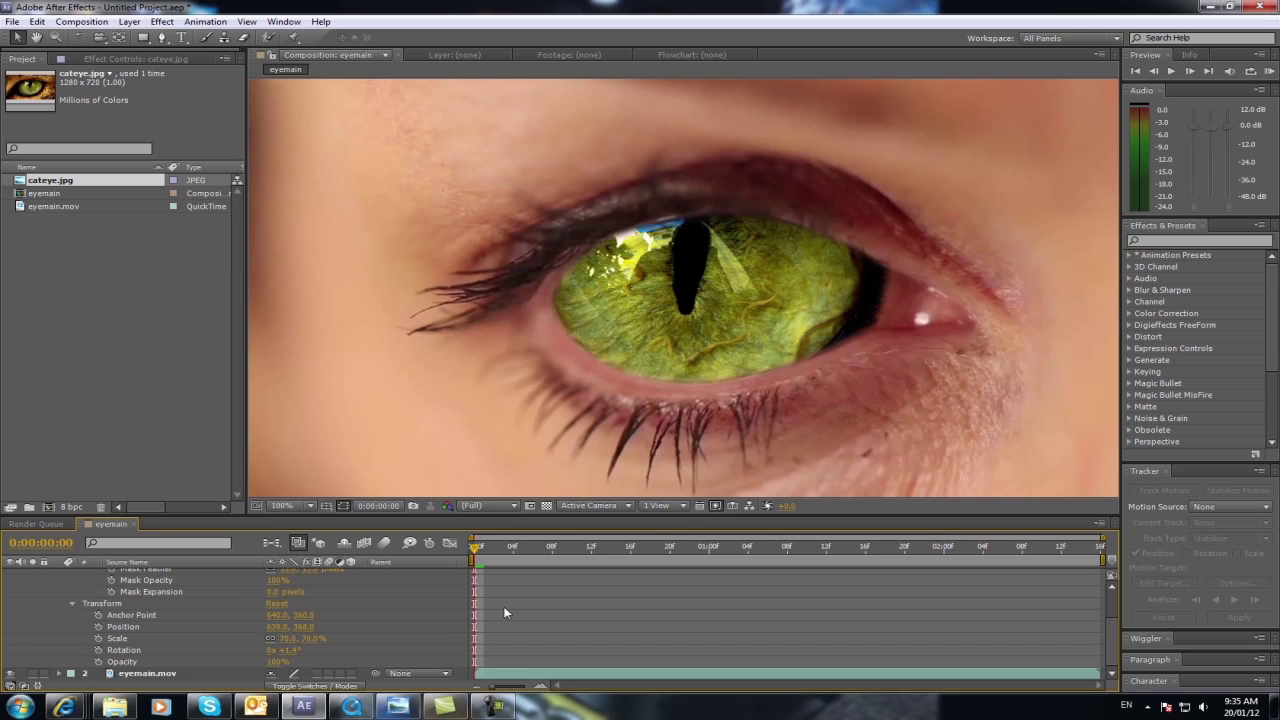
left_click(1171, 71)
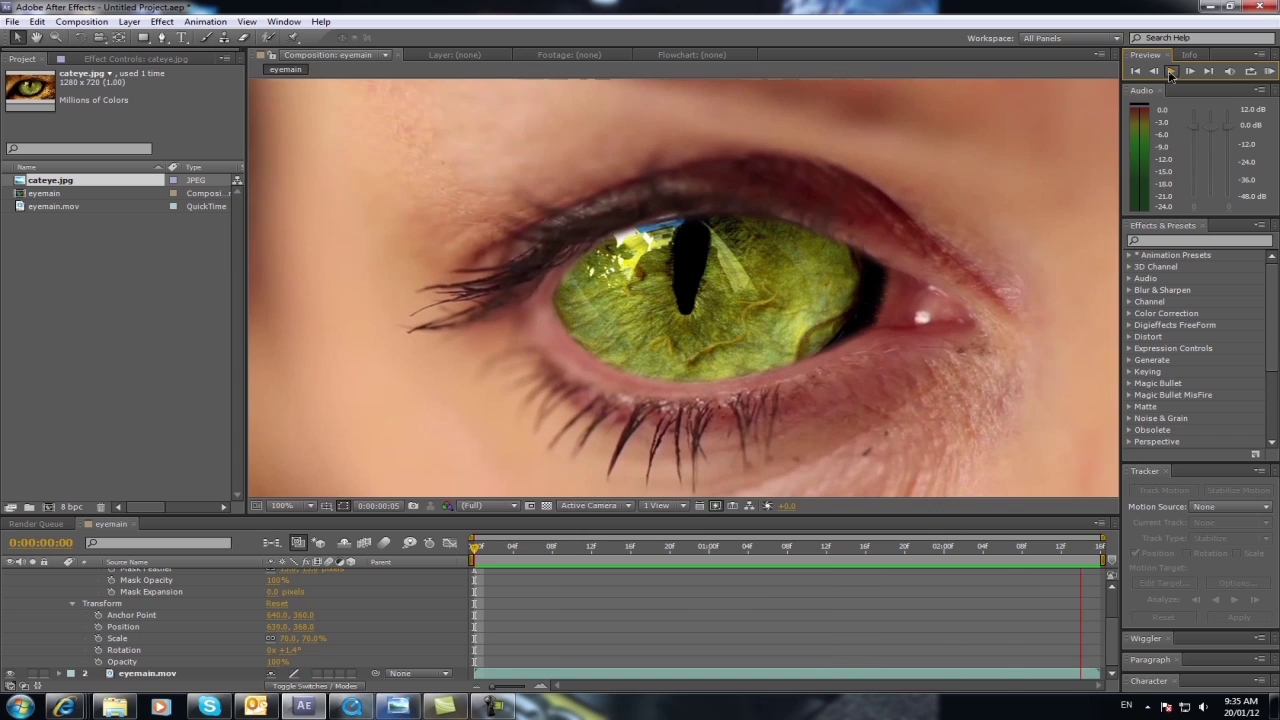
left_click(1170, 72)
left_click_drag(564, 549, 476, 552)
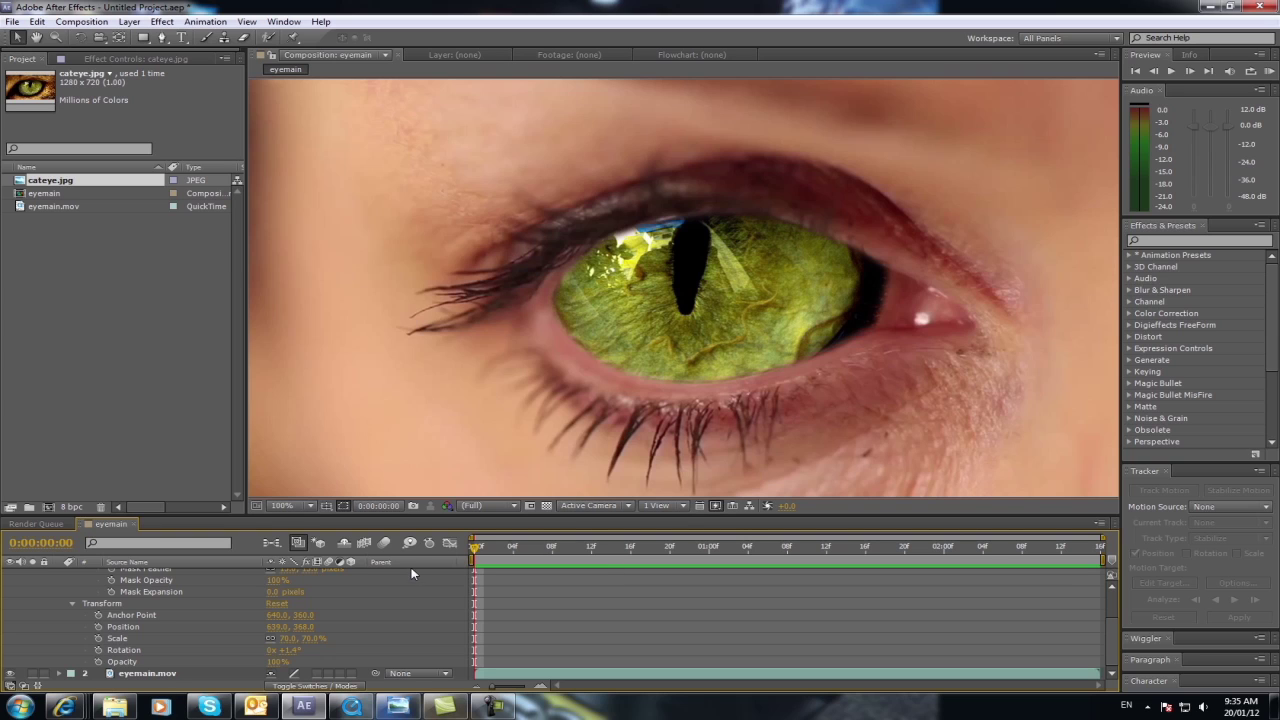
scroll(71, 593, "up", 3)
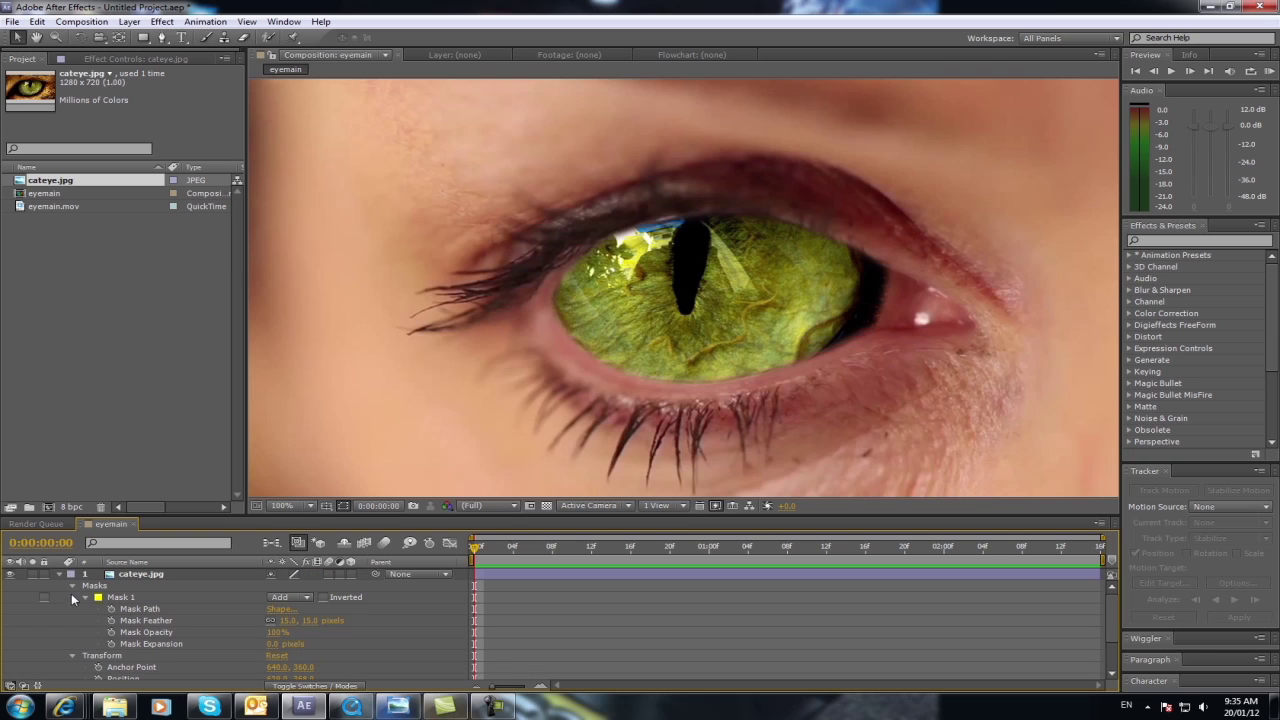
left_click(59, 576)
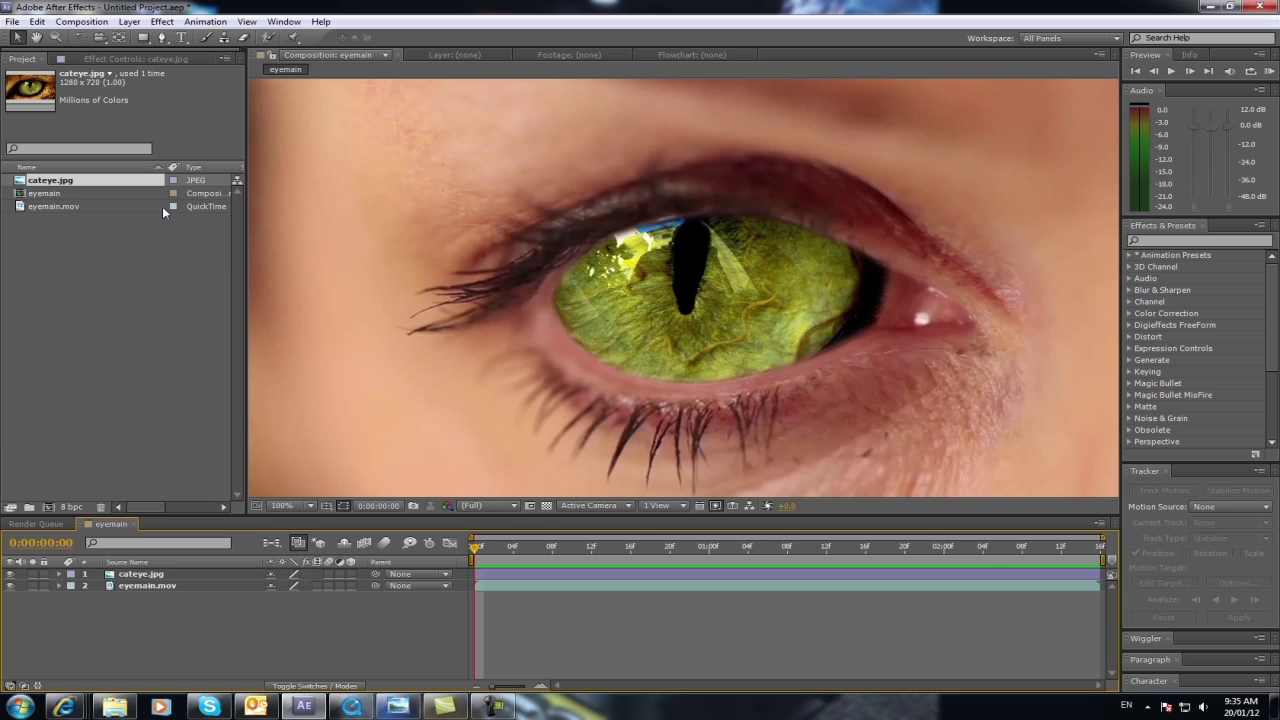
Create a Null Object via Layer > New and rename it 'tracking data'.
left_click(129, 21)
mouse_move(162, 38)
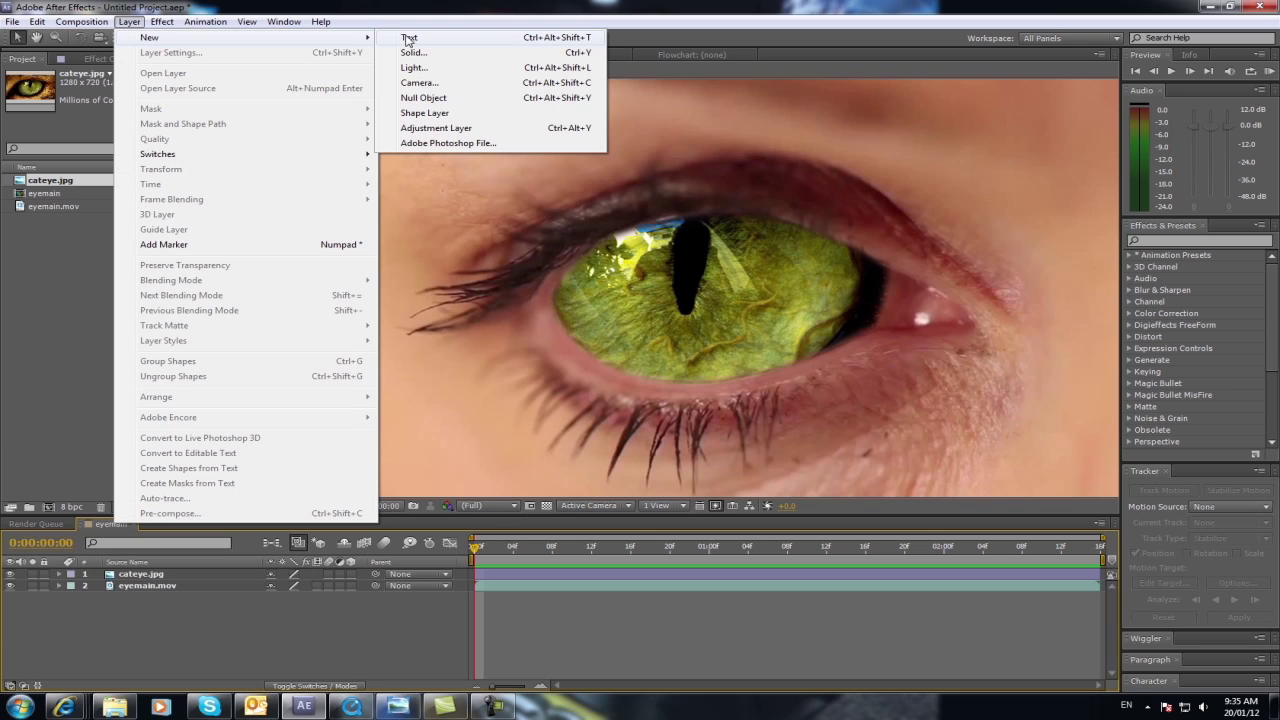
left_click(424, 100)
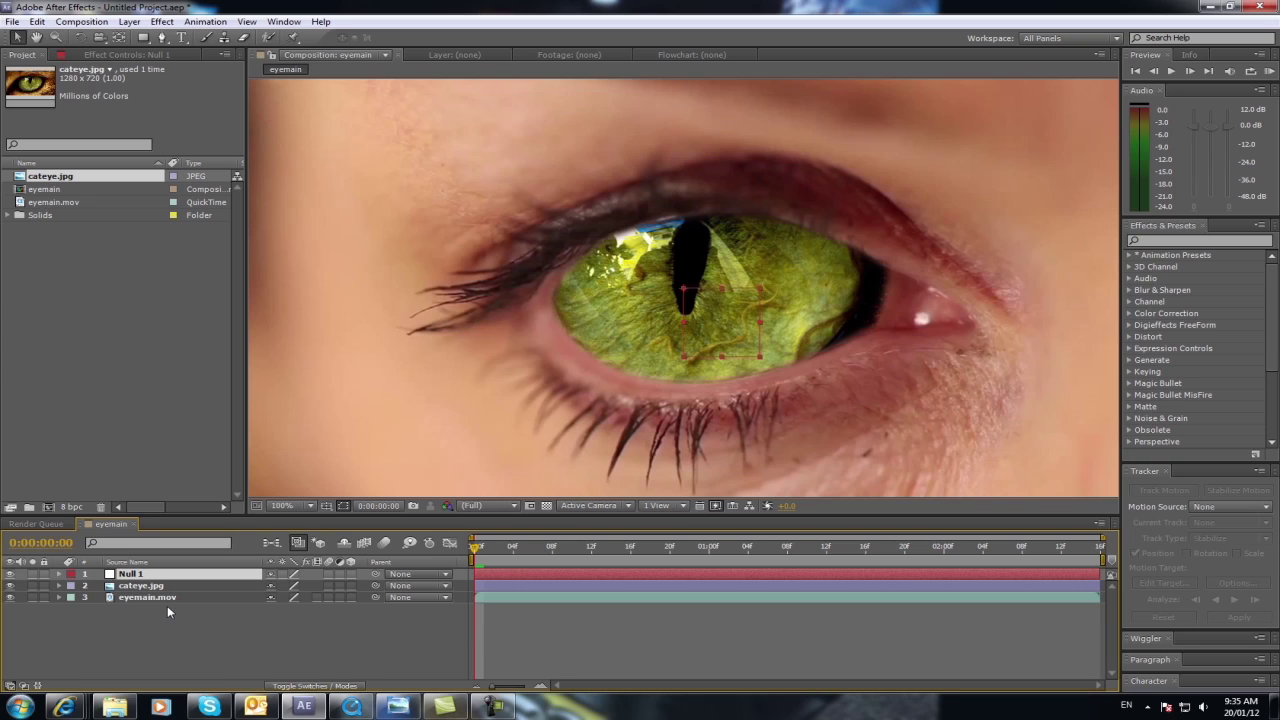
key("Return")
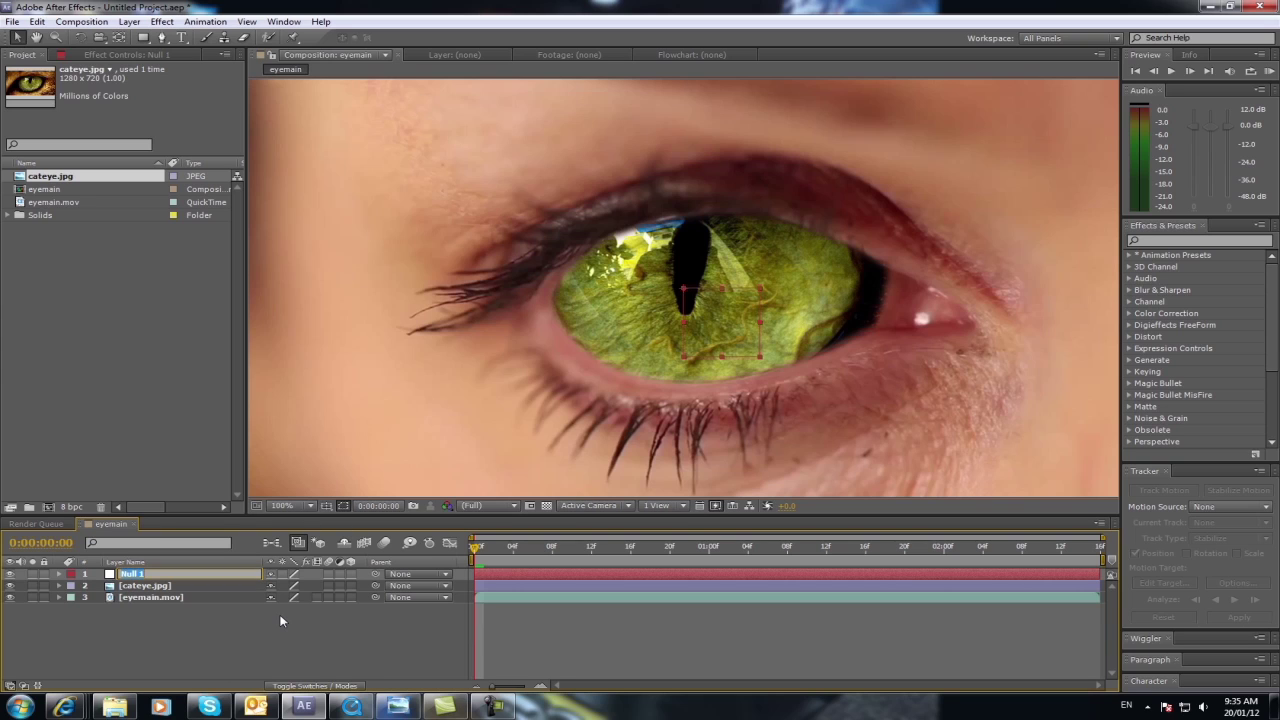
type("tracking data")
left_click(395, 621)
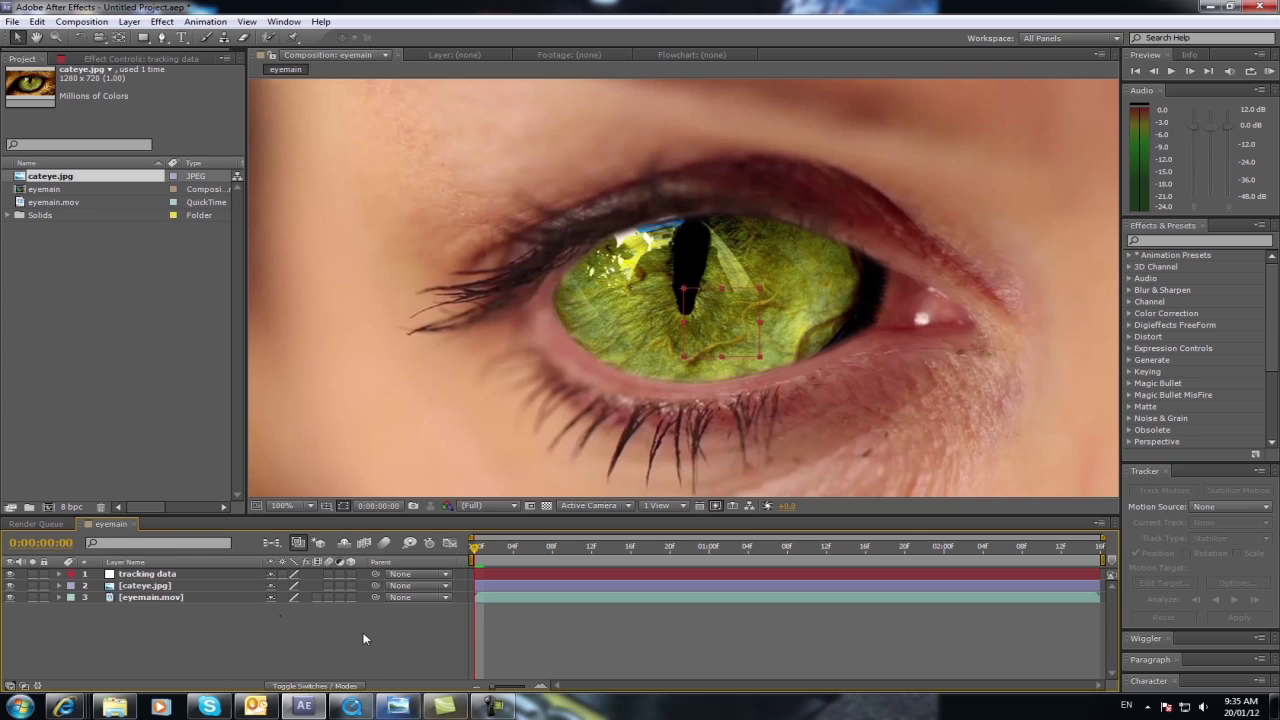
left_click(557, 574)
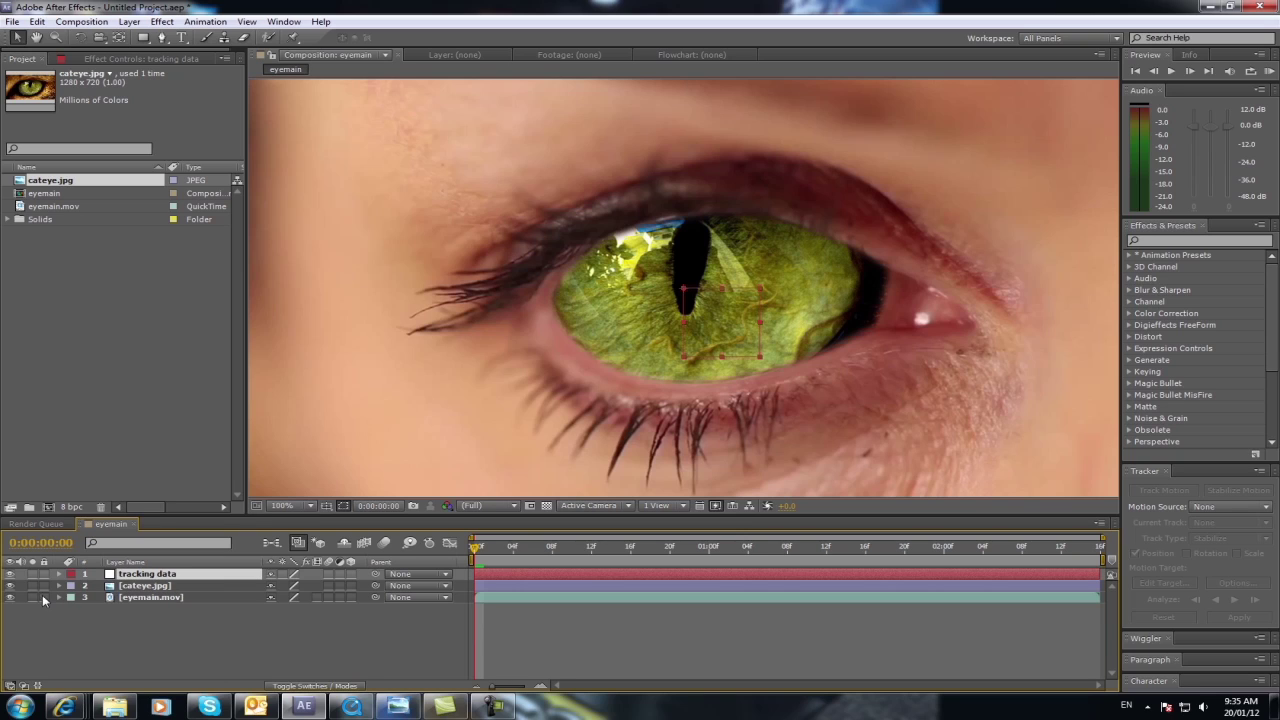
Hide cateye.jpg and start a position-and-rotation track on eyemain.mov.
left_click(10, 586)
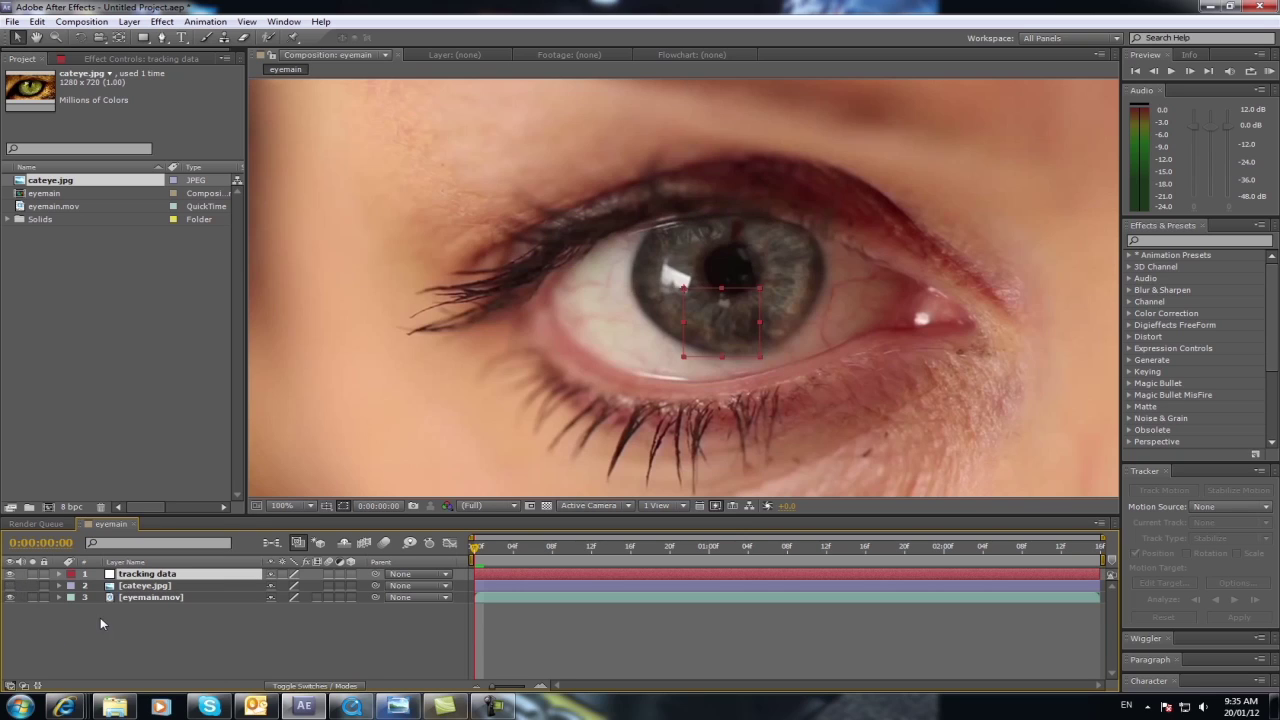
left_click(145, 598)
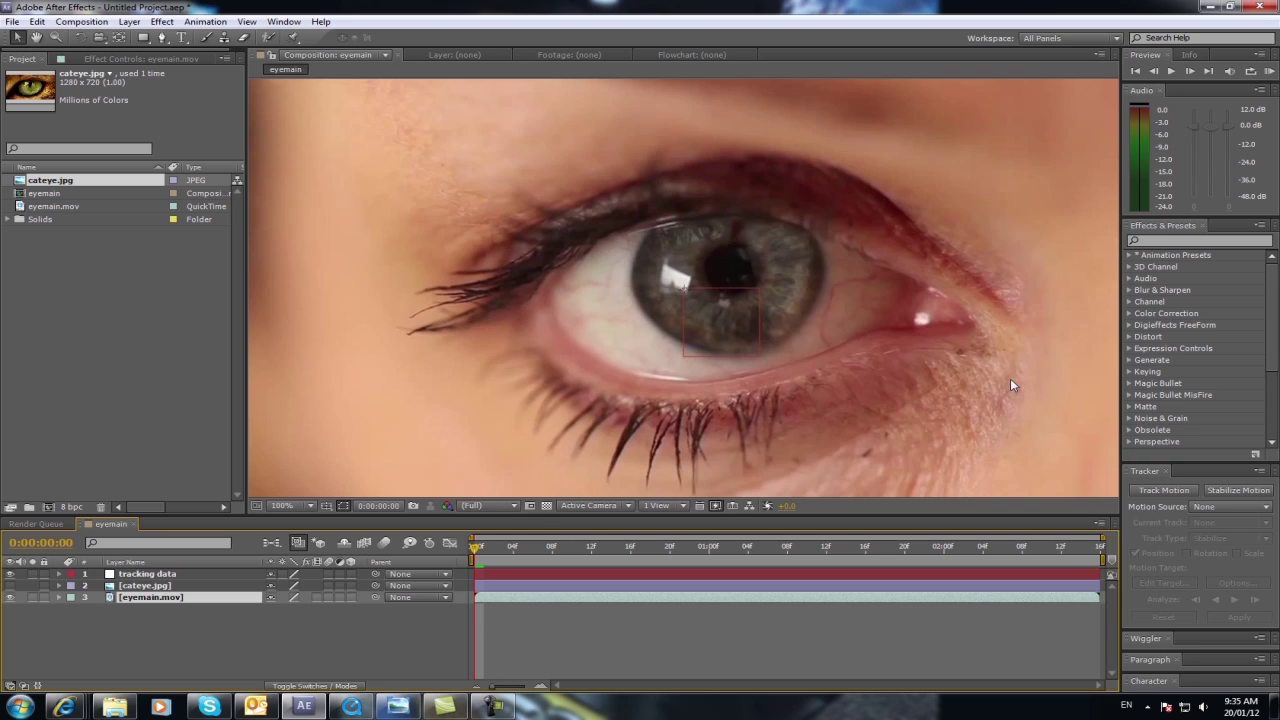
left_click(1165, 490)
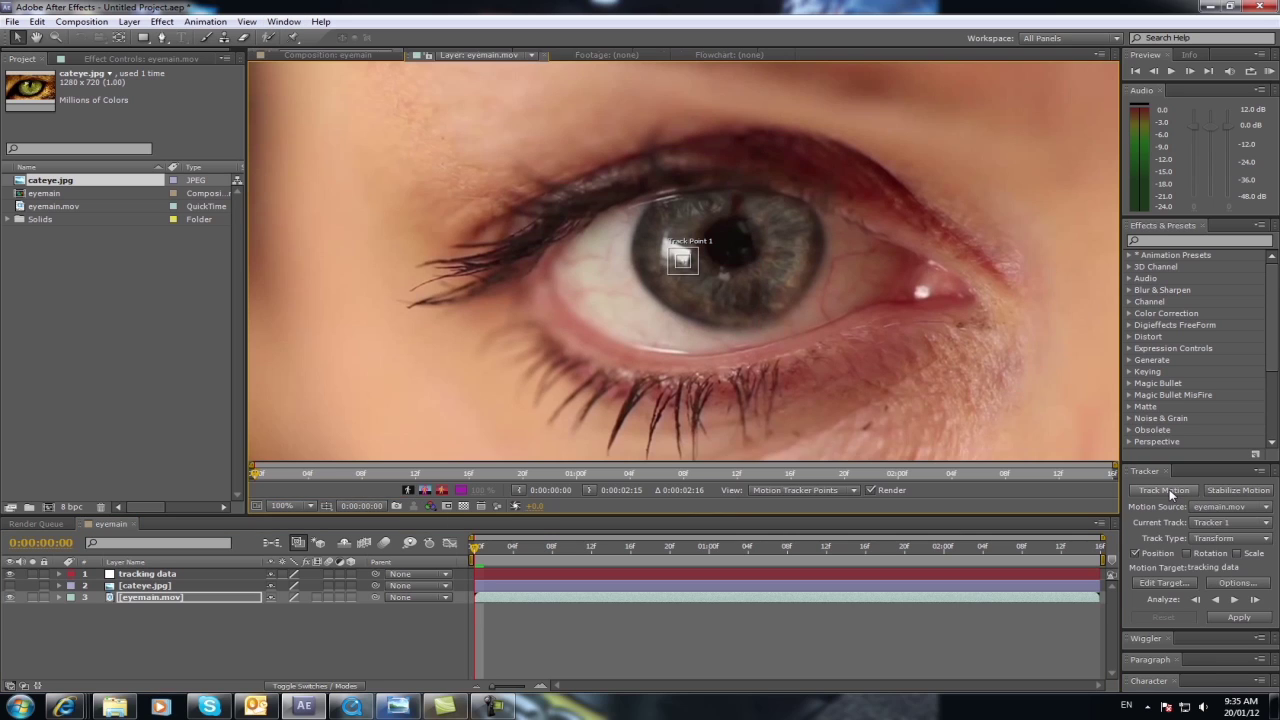
left_click(1188, 553)
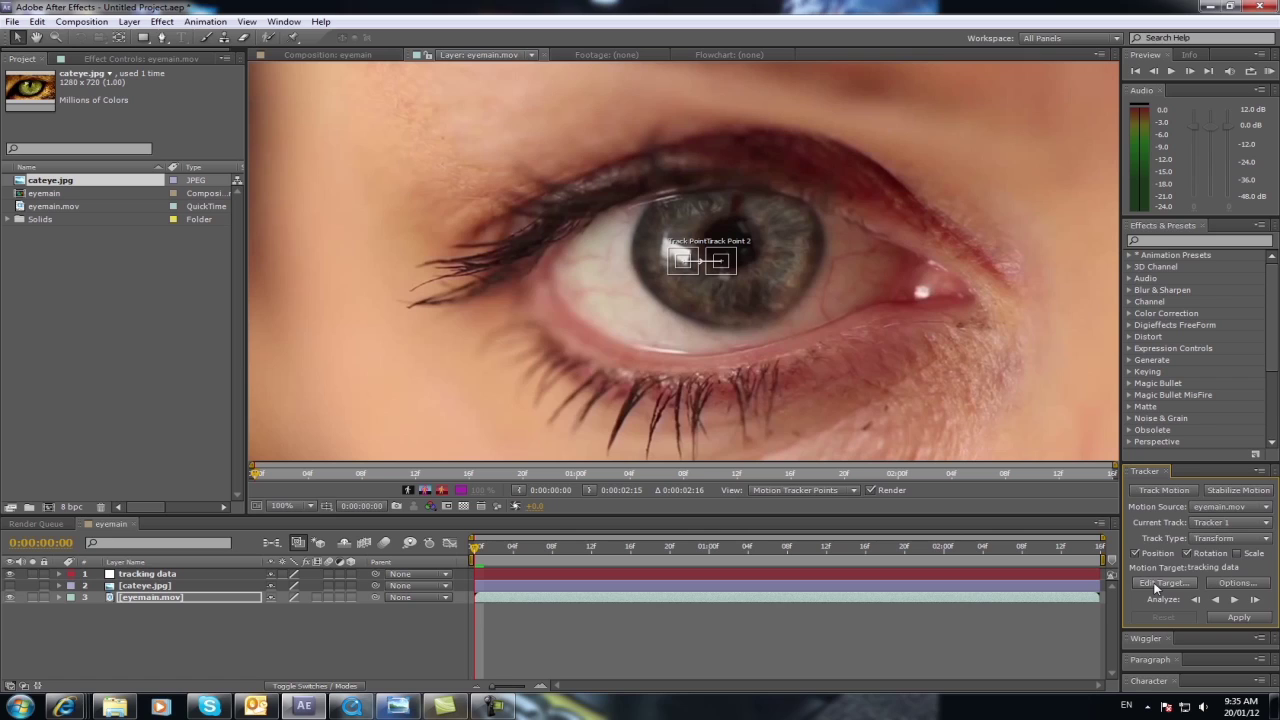
Set 'tracking data' as the layer receiving the tracked motion.
left_click(1160, 584)
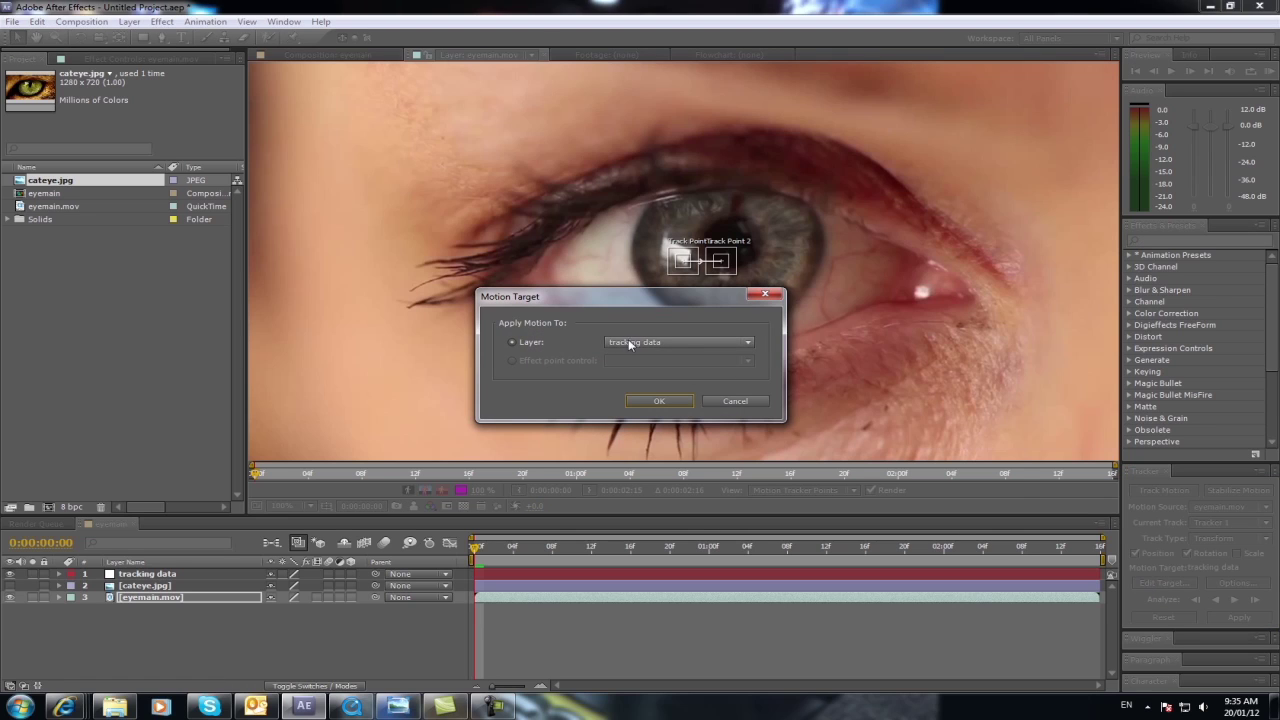
left_click(748, 345)
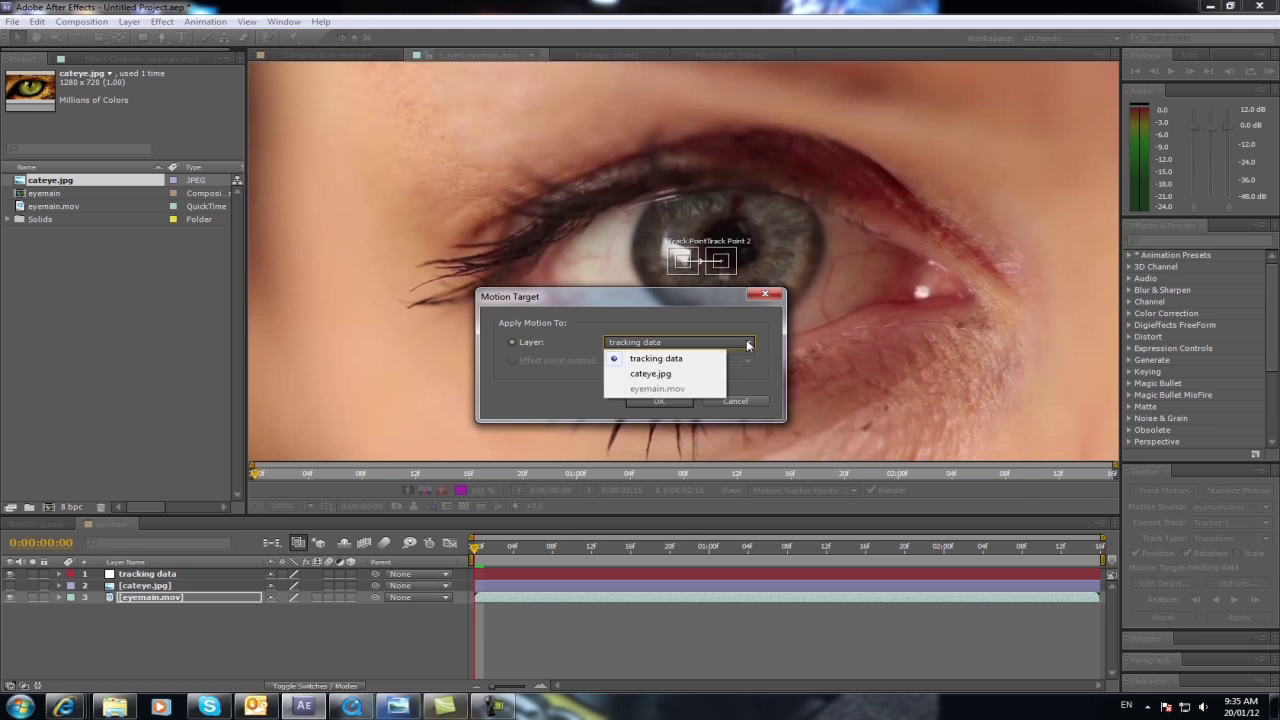
left_click(665, 360)
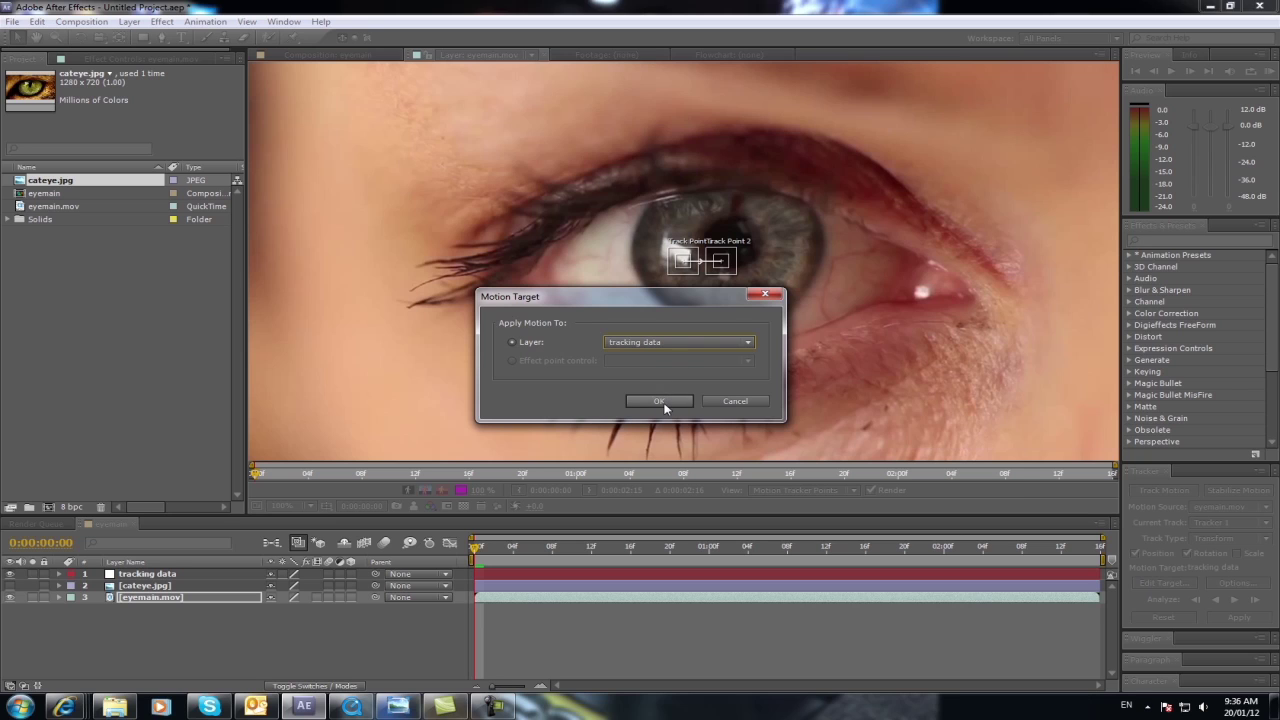
Place Track Point 1 on the eye's left corner and Track Point 2 on the right, then analyze forward.
left_click(664, 406)
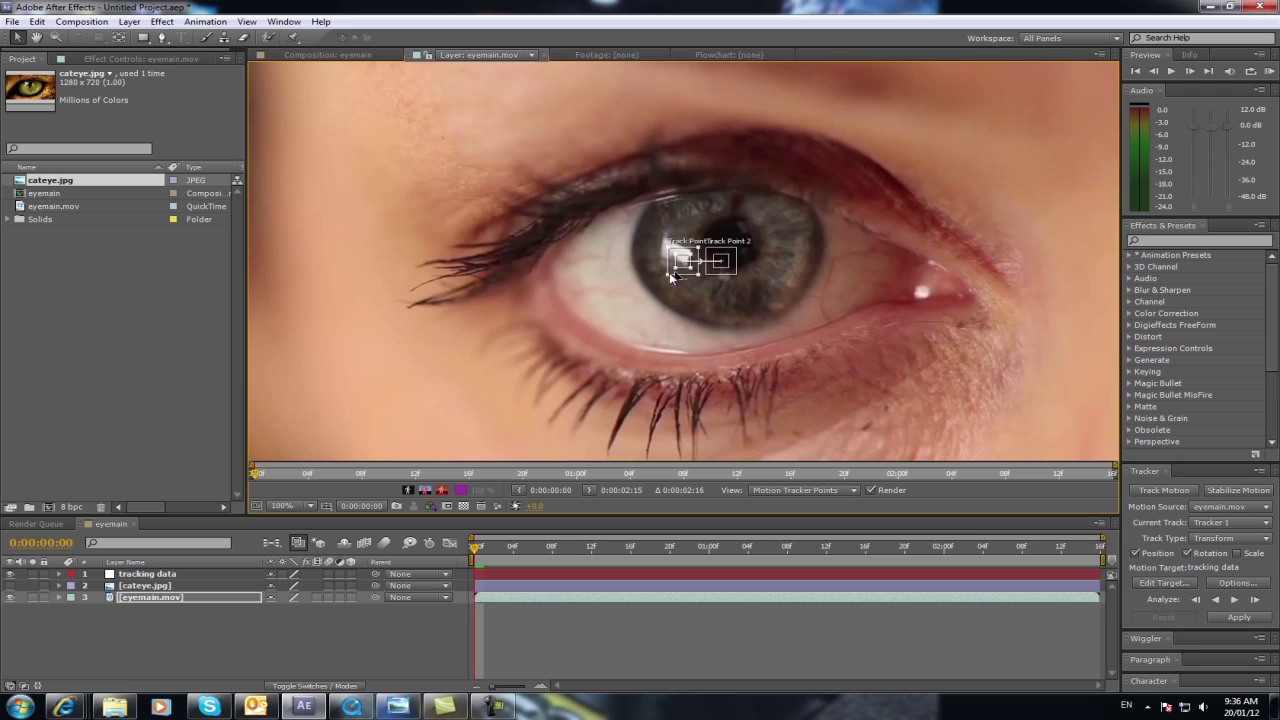
left_click_drag(673, 277, 524, 283)
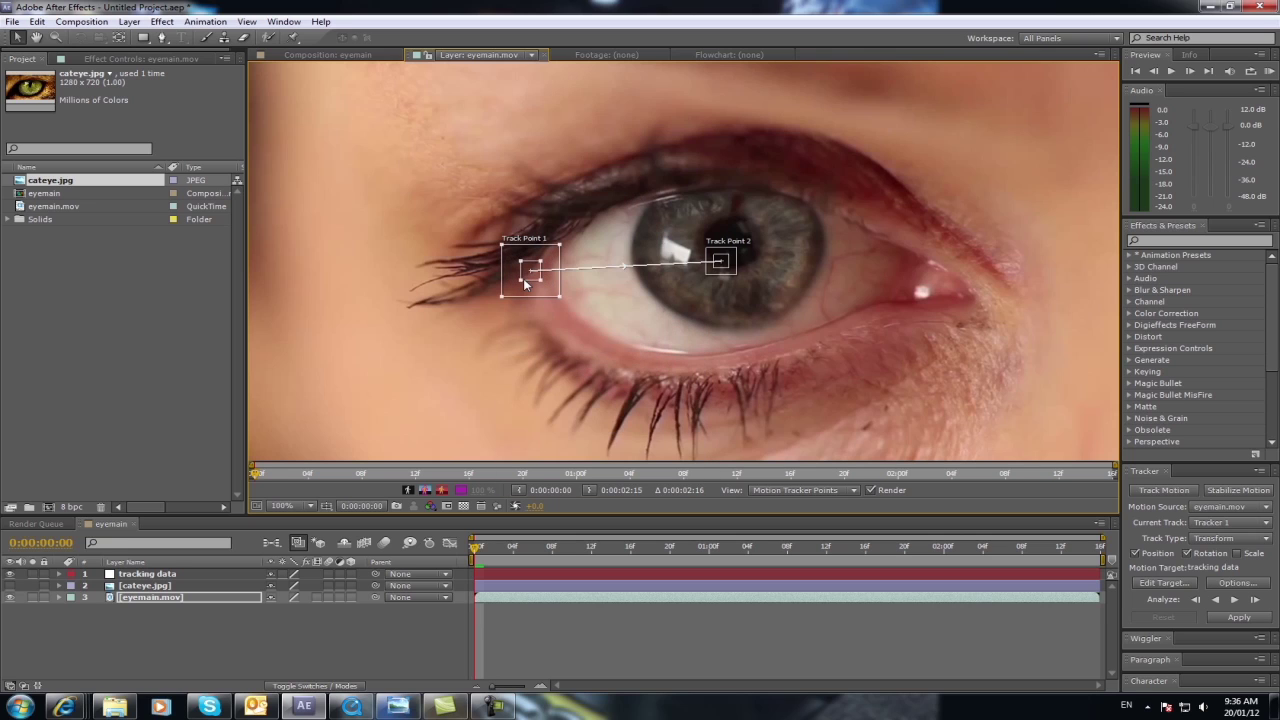
left_click(731, 275)
left_click_drag(735, 278, 902, 299)
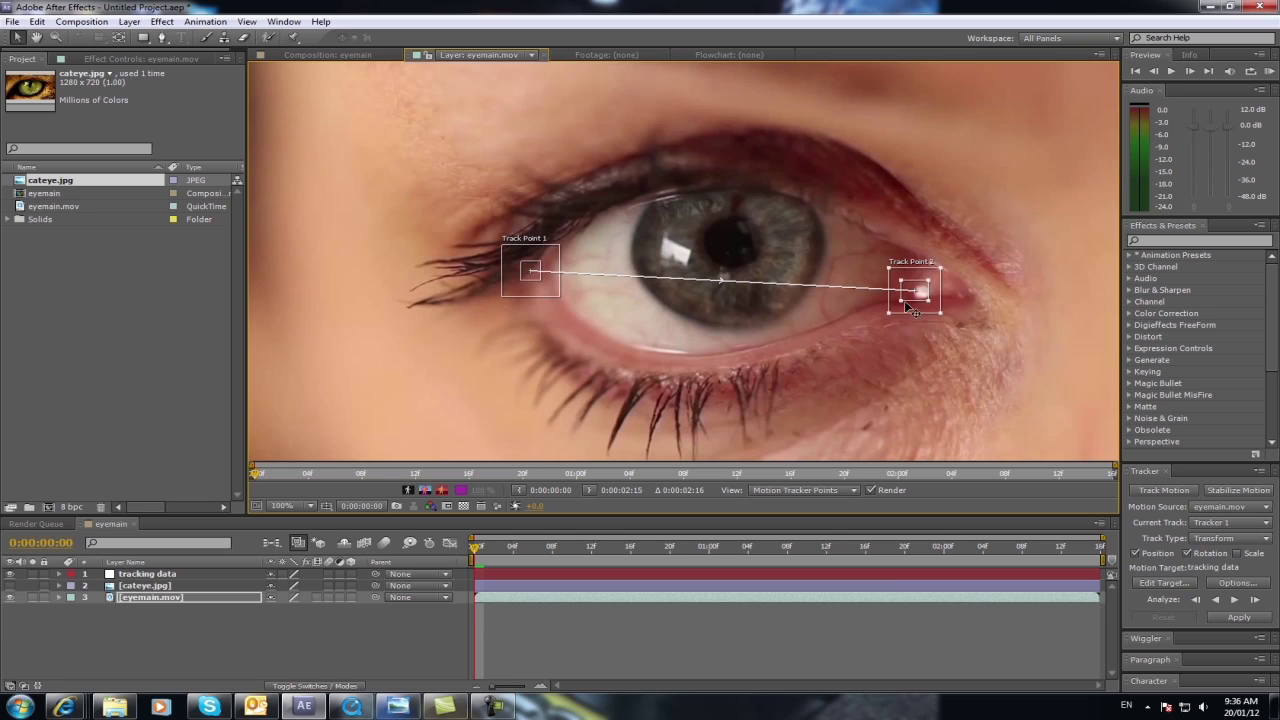
left_click(1236, 600)
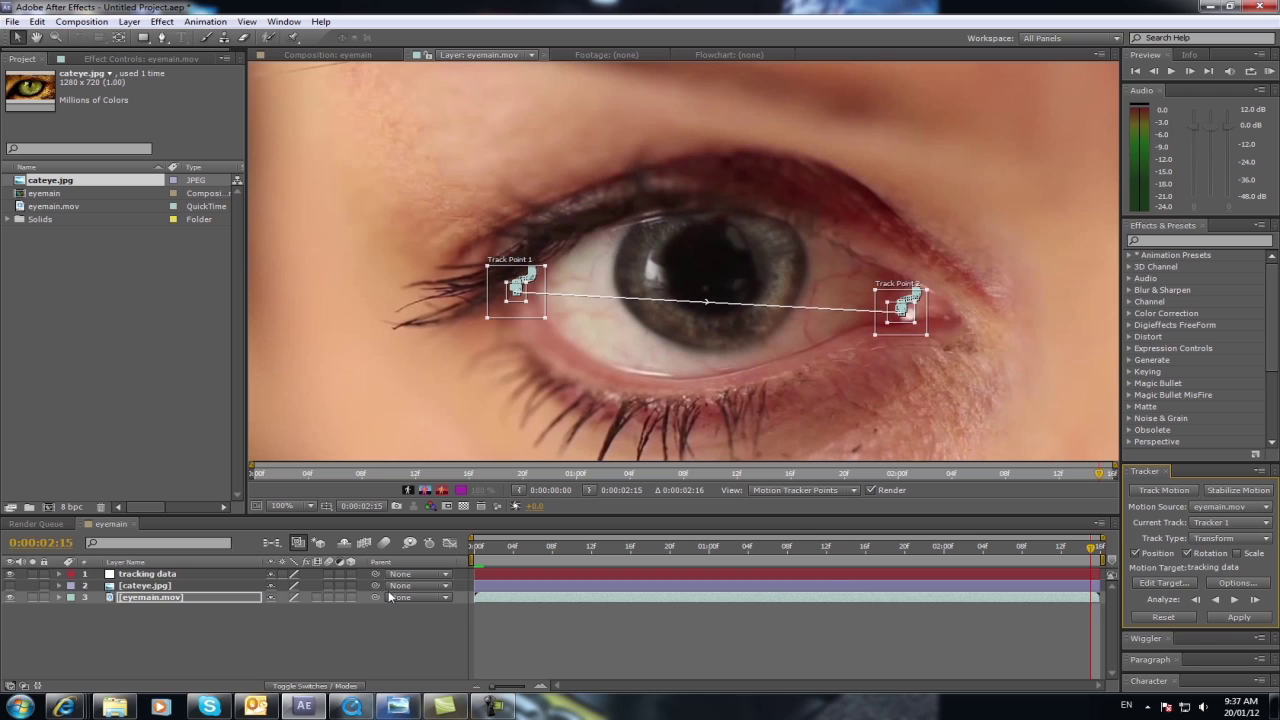
Return to frame 0 and apply the tracked position and rotation to the tracking data null.
left_click_drag(1096, 549, 474, 565)
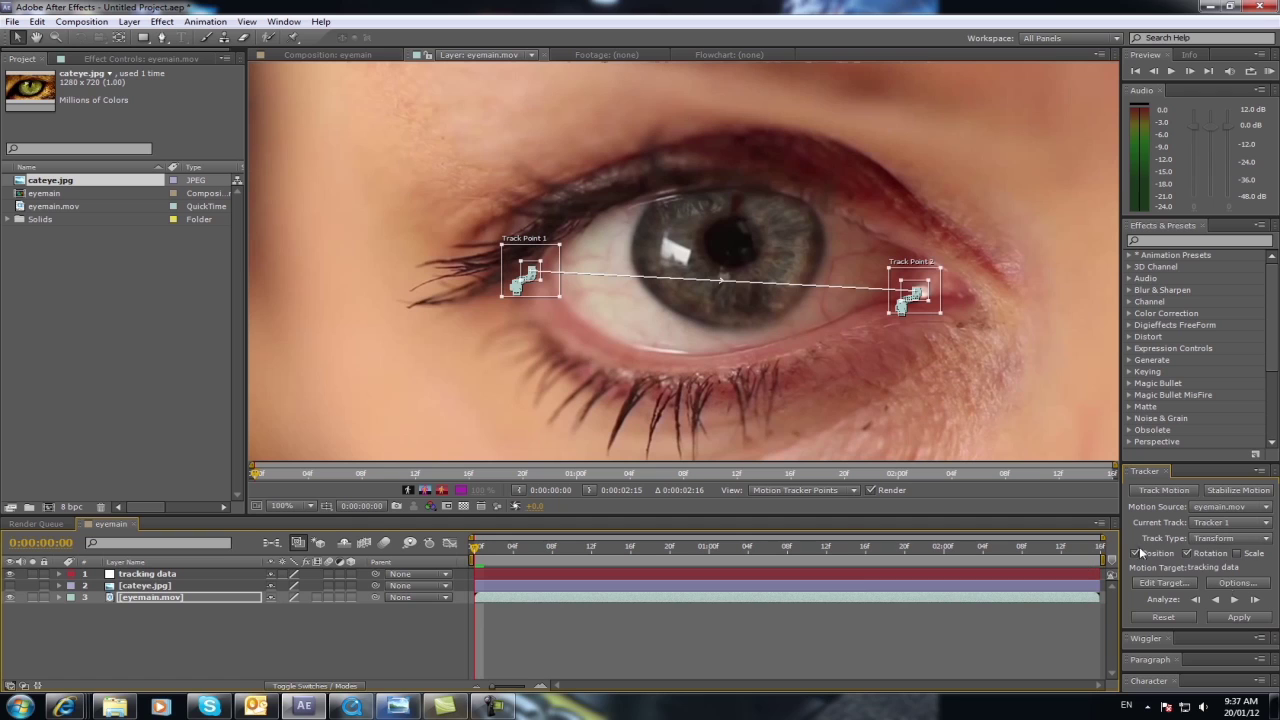
left_click(1240, 618)
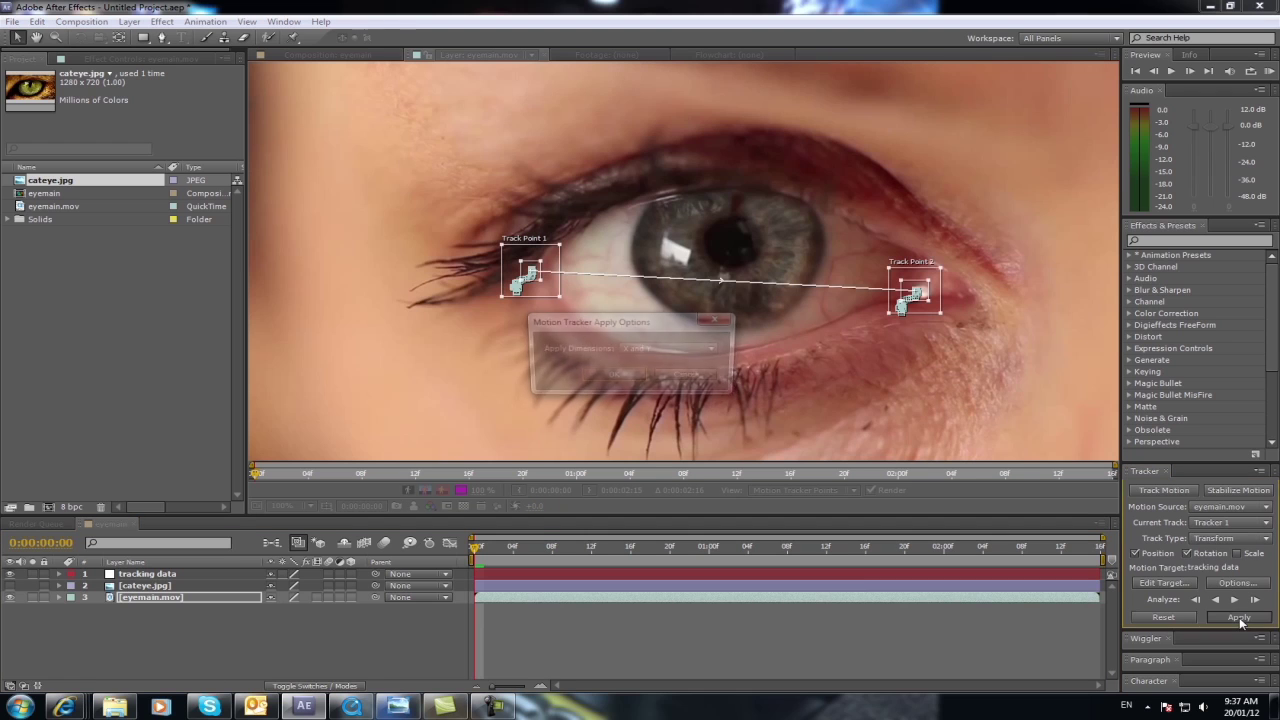
left_click(612, 376)
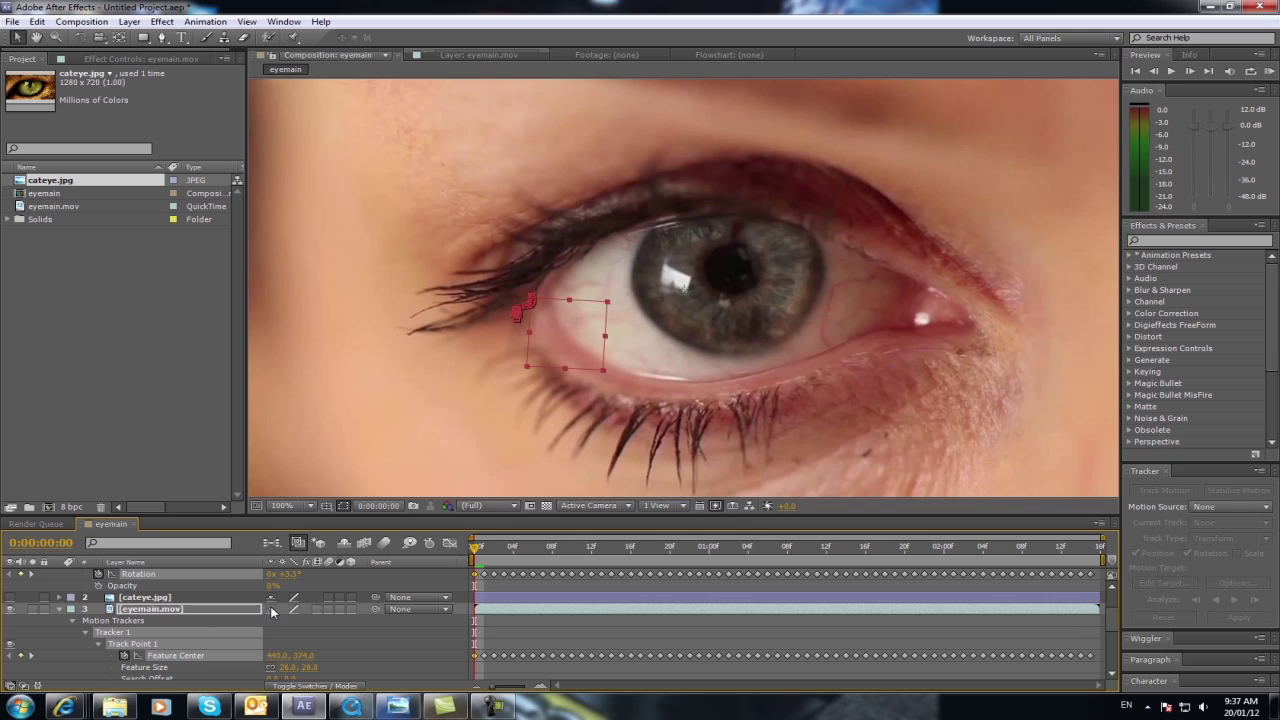
Collapse the layer properties and pick-whip cateye.jpg's parent to the tracking data layer.
scroll(240, 621, "up", 3)
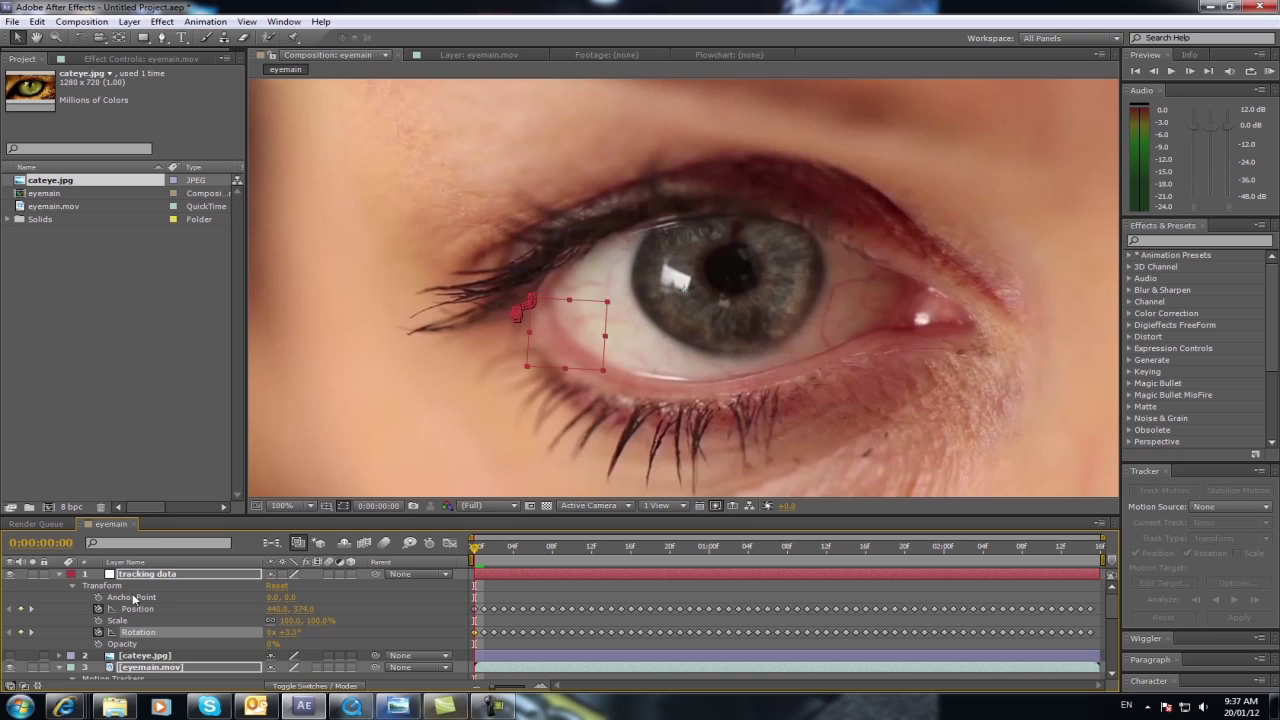
left_click(60, 575)
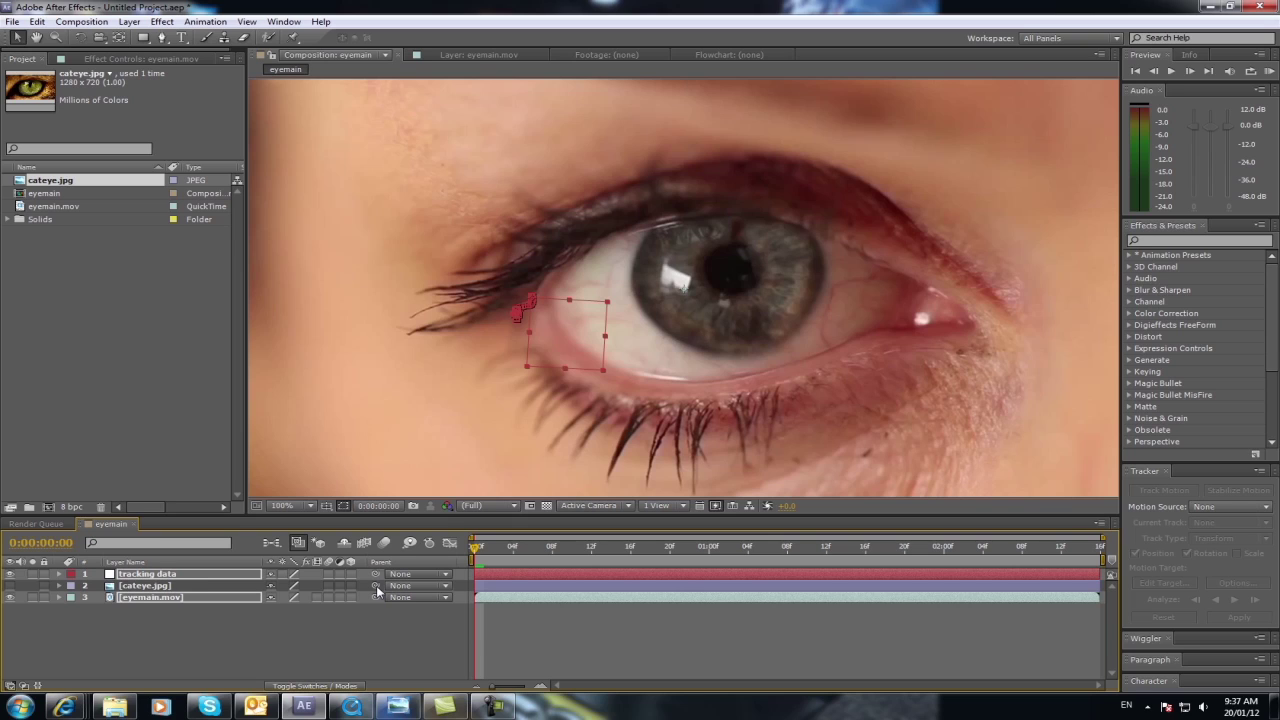
left_click_drag(376, 585, 207, 578)
Unhide cateye.jpg, play and stop a preview, then return the playhead to frame 0.
left_click(11, 586)
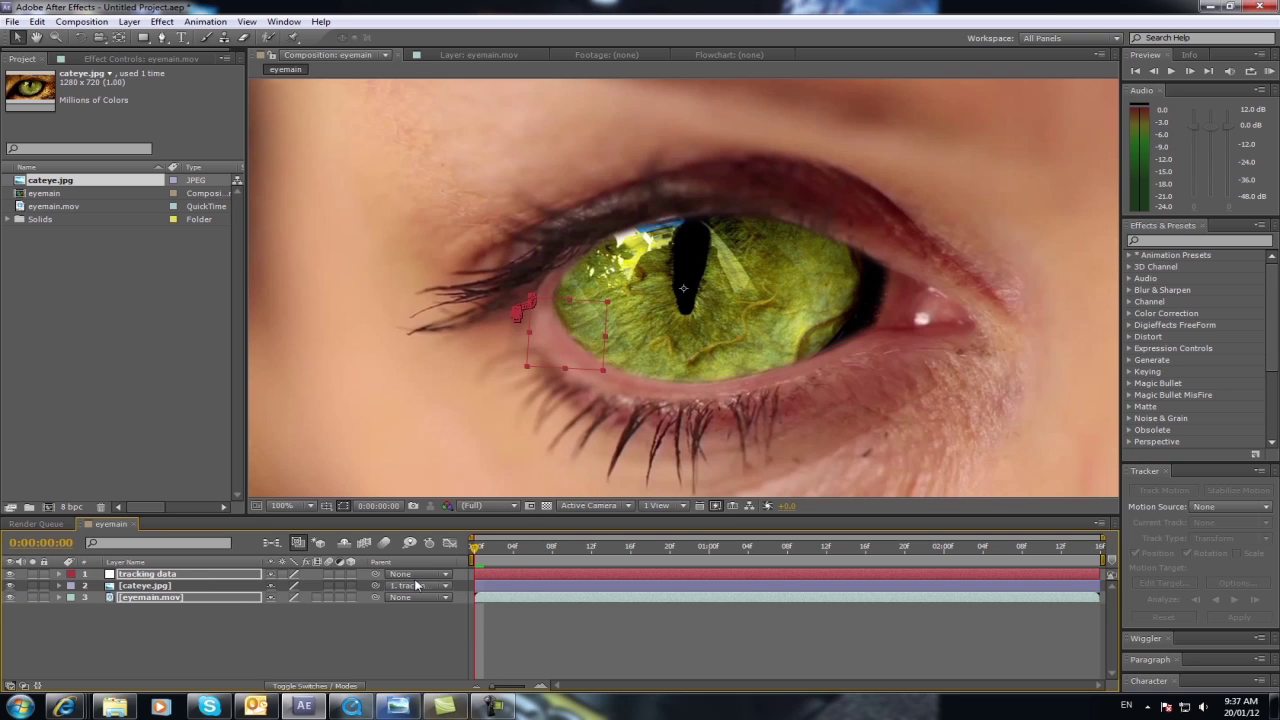
left_click(1171, 71)
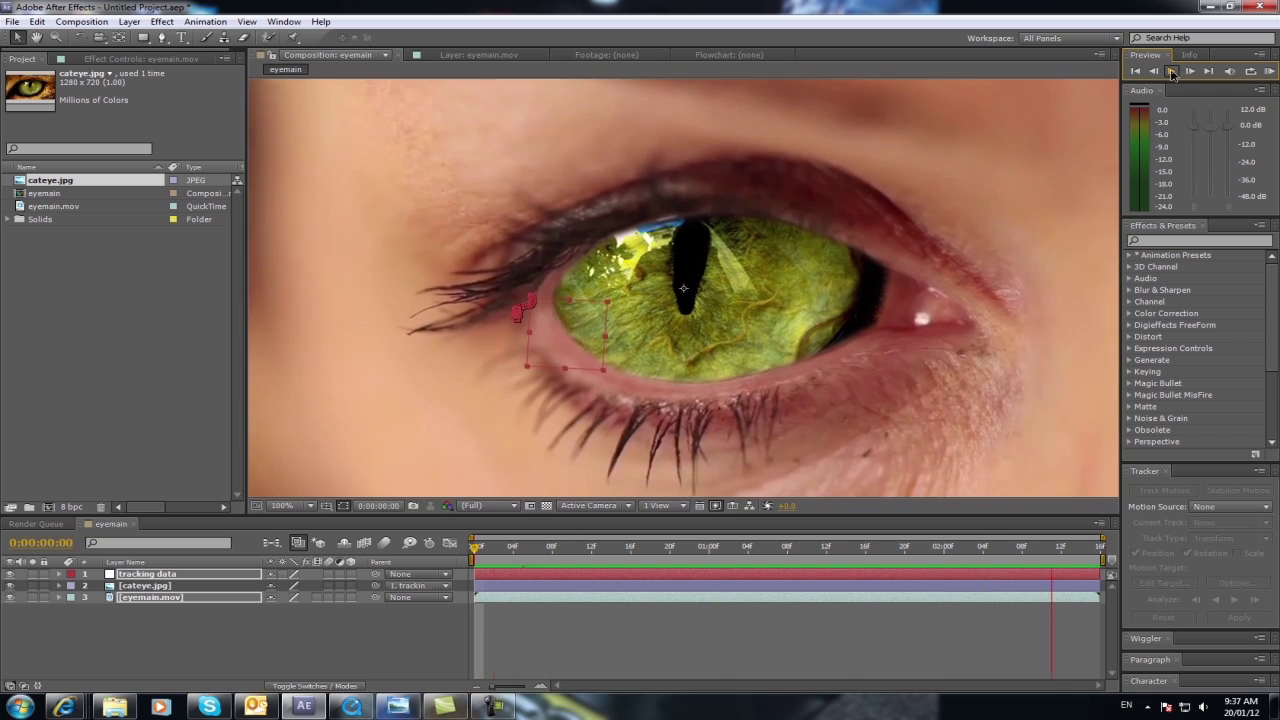
left_click(880, 651)
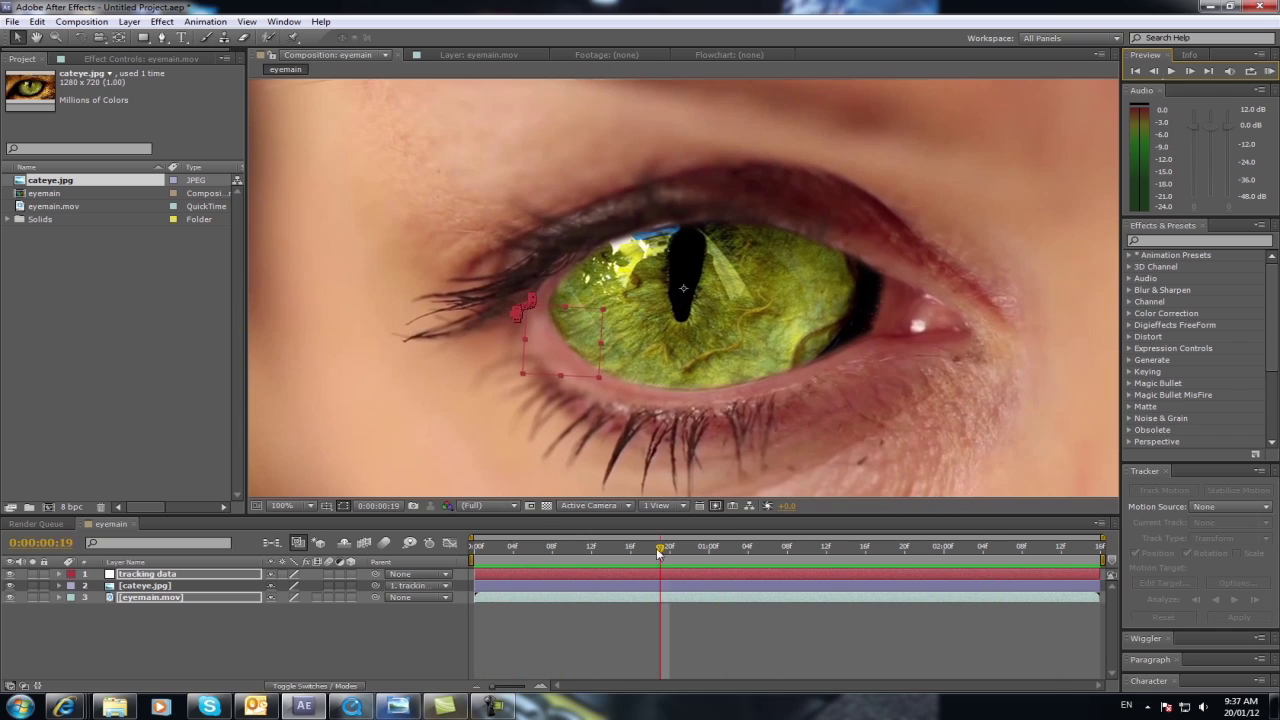
left_click_drag(660, 548, 473, 490)
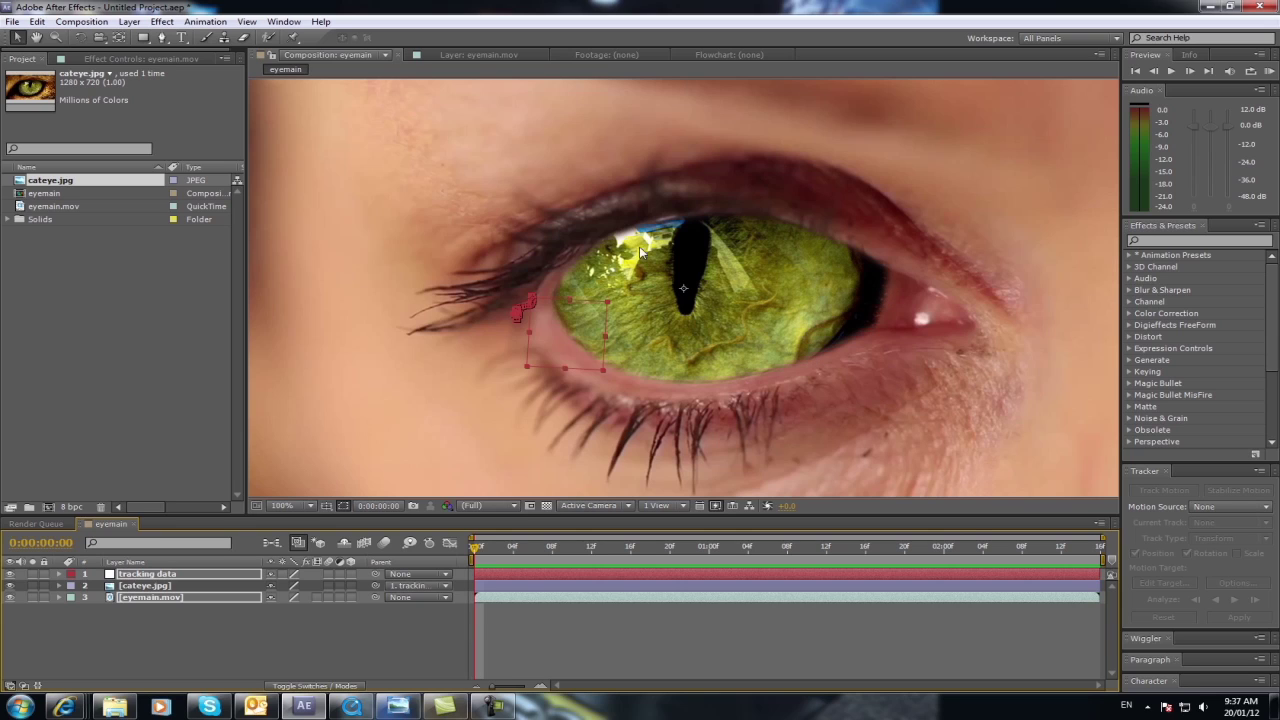
Add Brightness & Contrast to cateye.jpg with Brightness at -18.9, then deselect the layer.
left_click(498, 586)
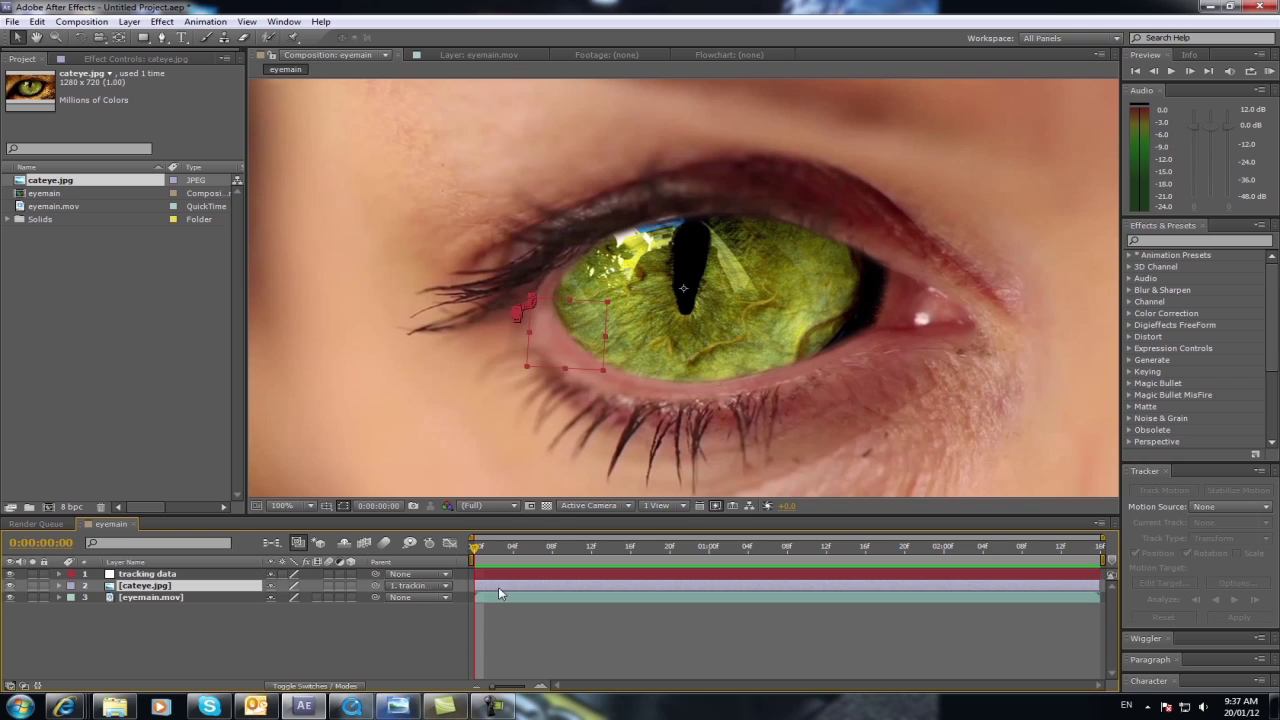
left_click(163, 22)
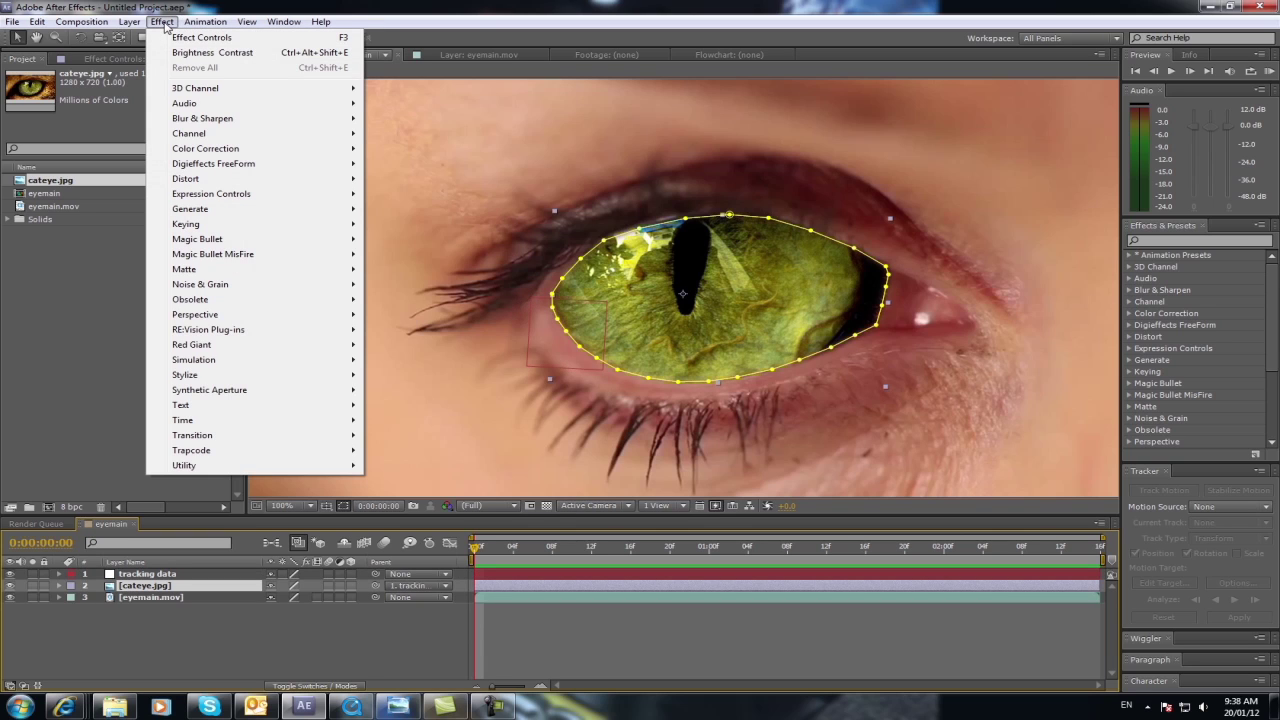
left_click(192, 52)
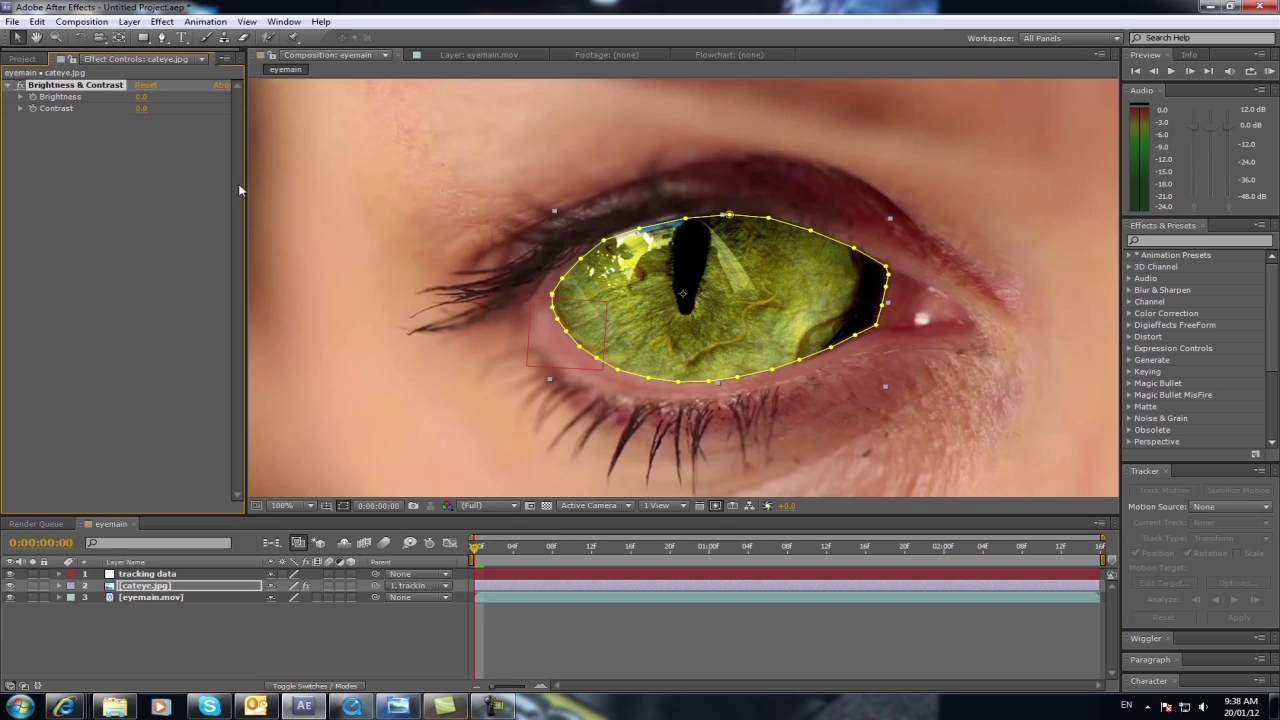
left_click(20, 97)
left_click(123, 116)
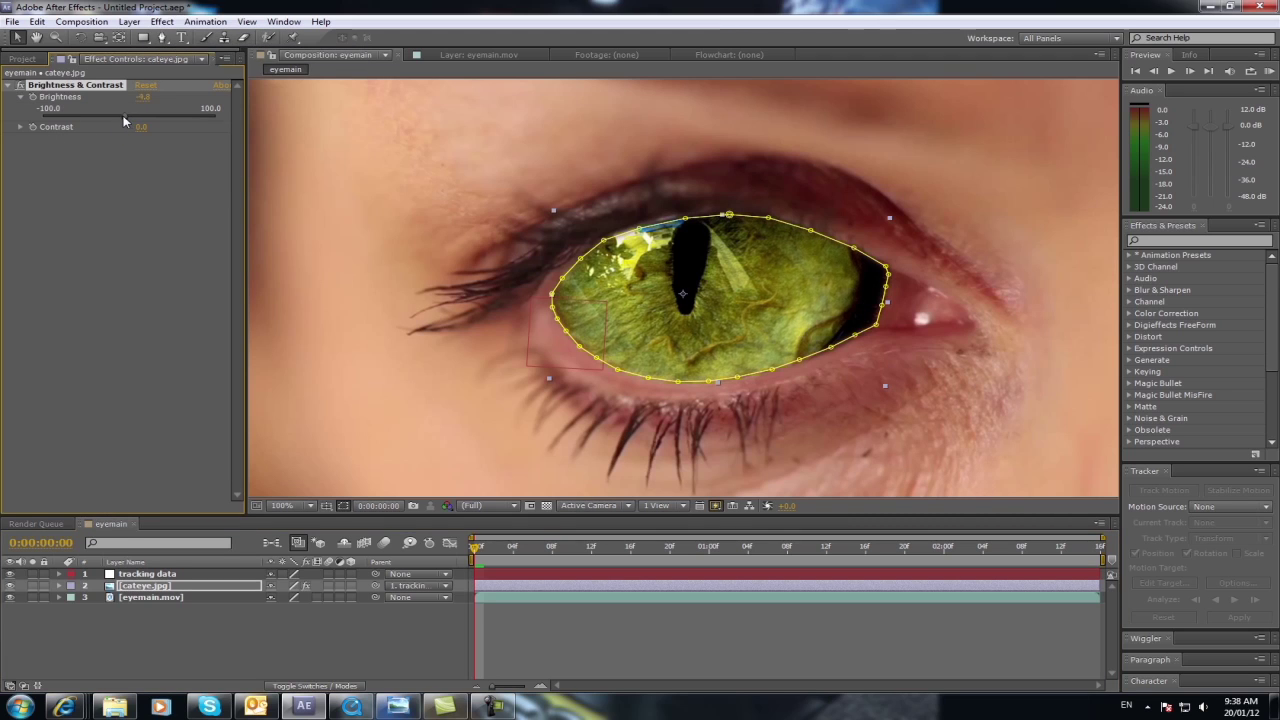
left_click_drag(123, 116, 112, 116)
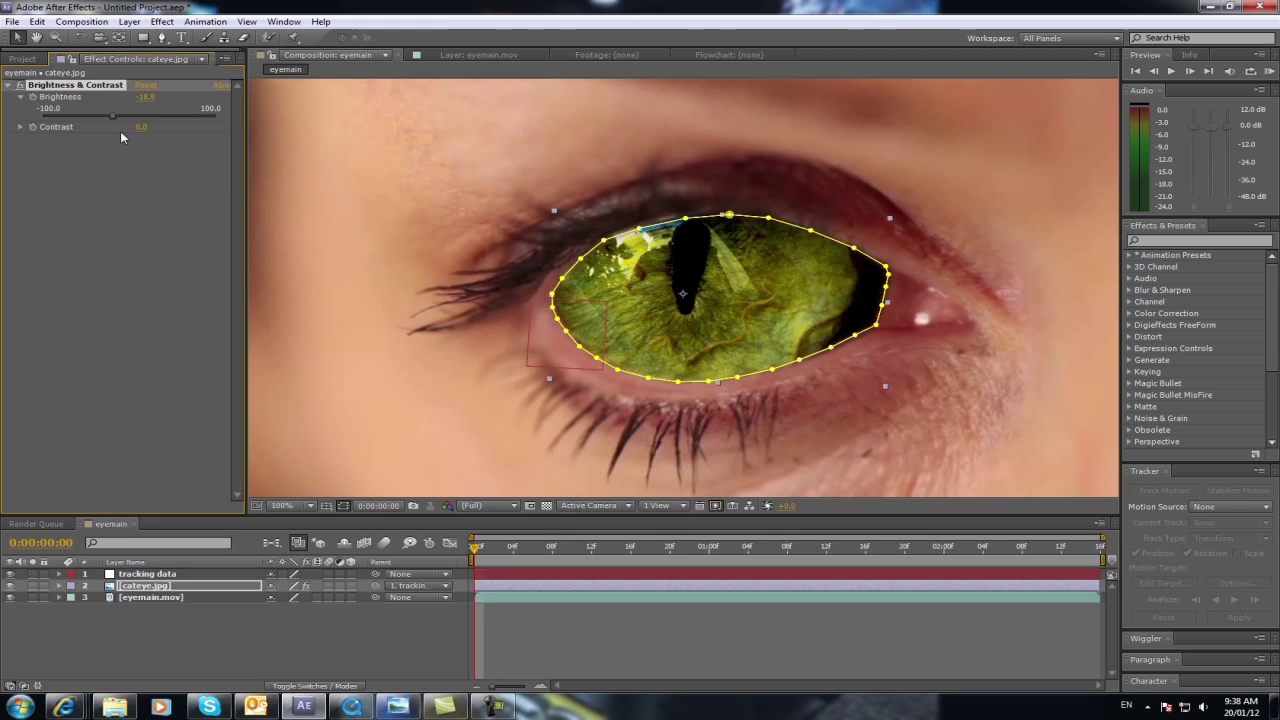
left_click(554, 617)
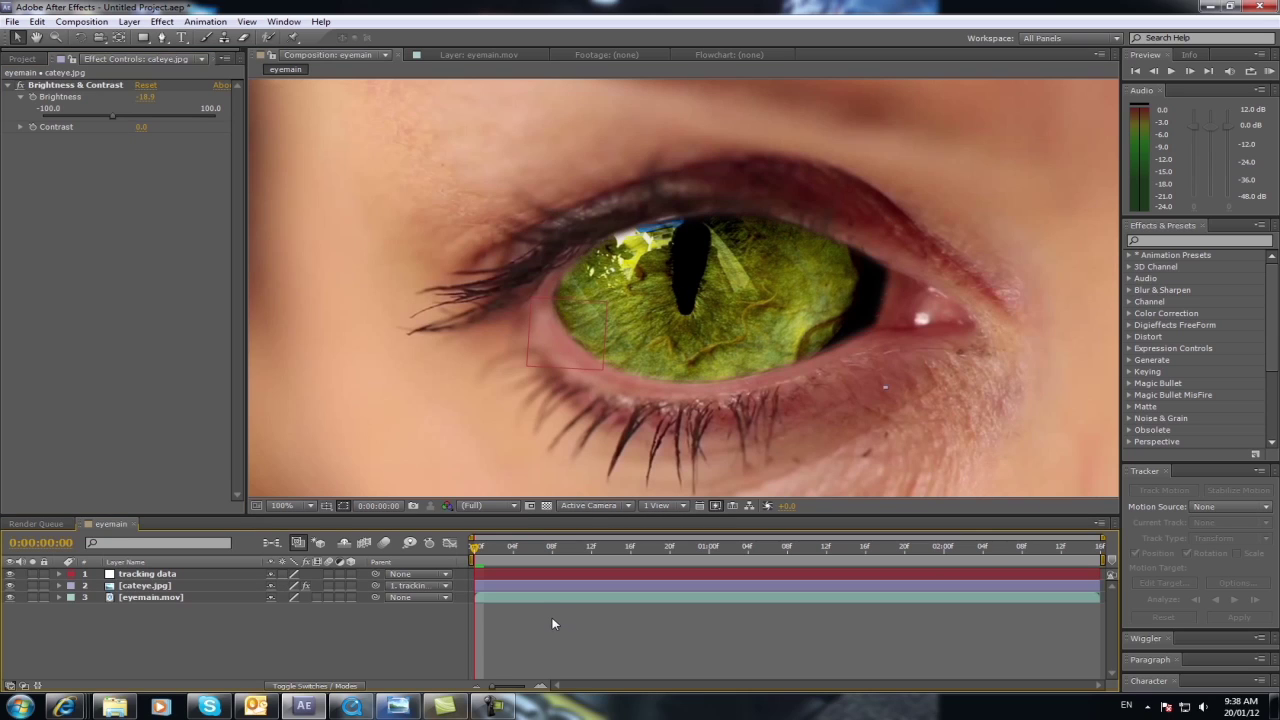